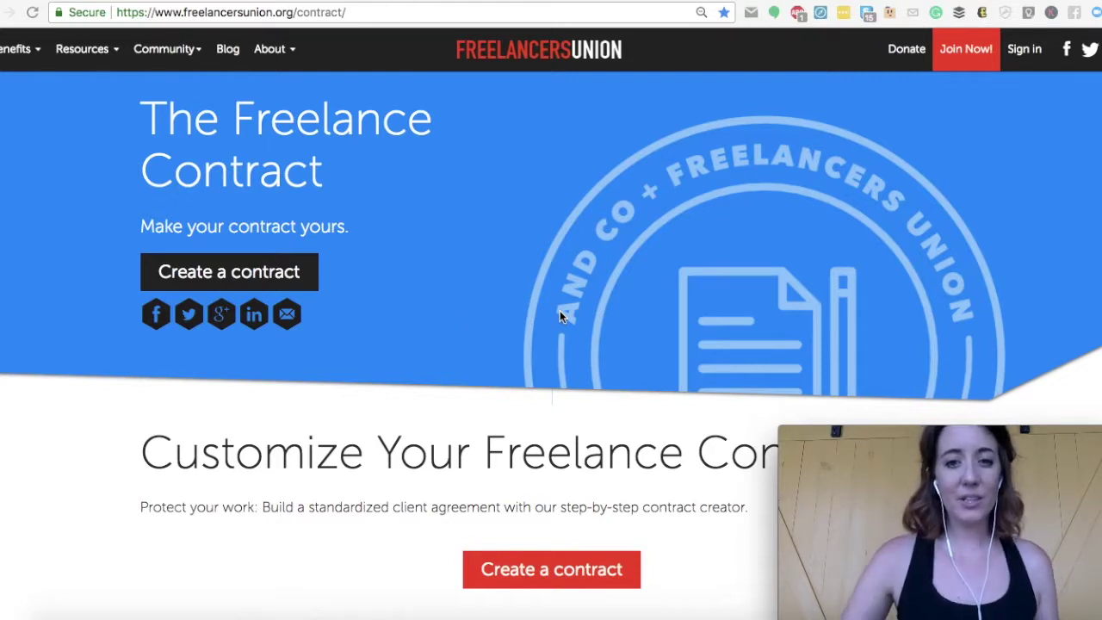
- Scroll down the Freelance Contract page and launch the 'Create a contract' tool
scroll(391, 337, down, 5)
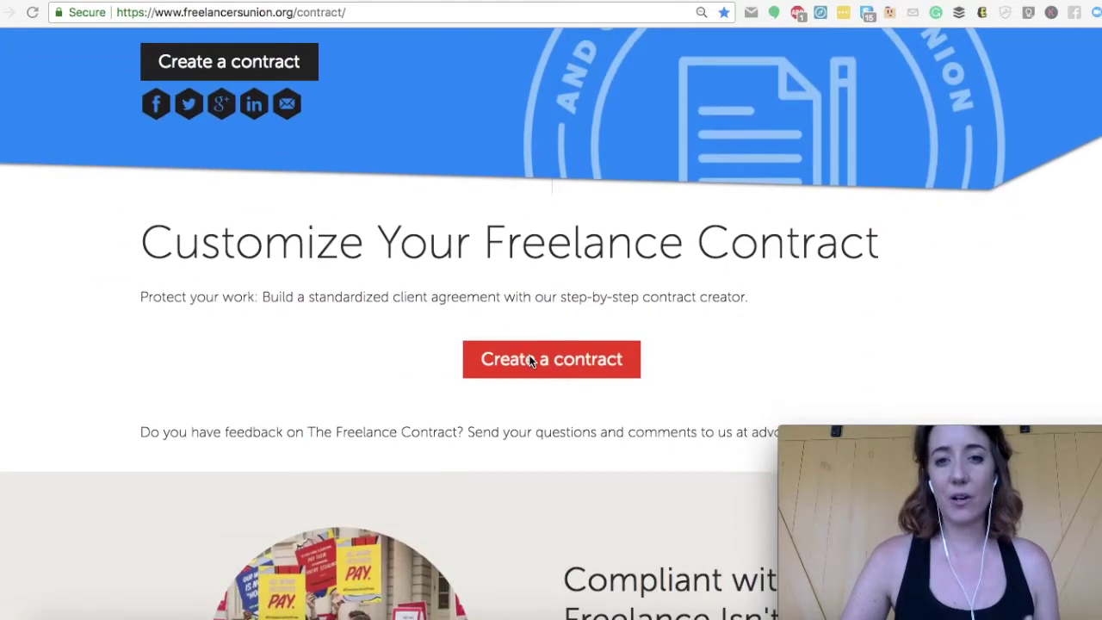
click(518, 366)
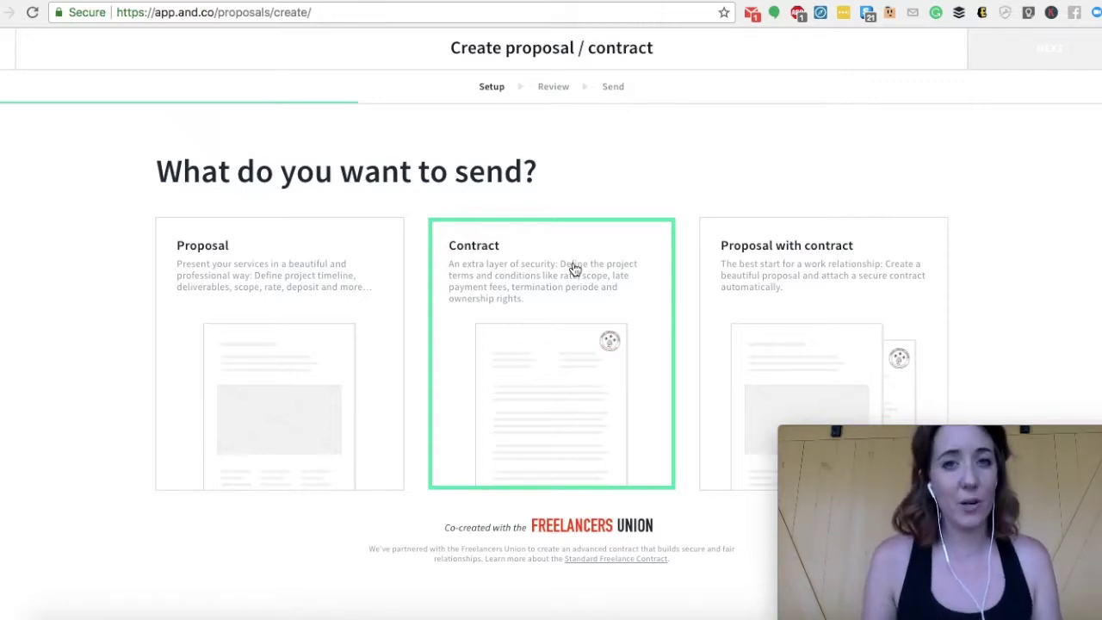
- Pick the Contract card as the document to send
click(540, 266)
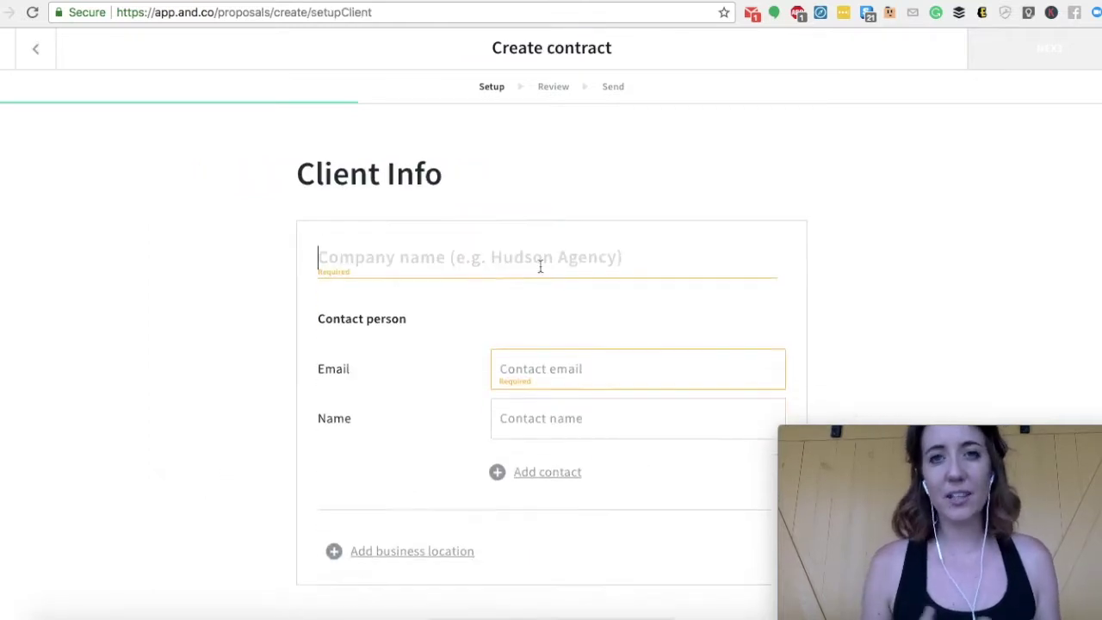
- Fill in the client's company name, the contact's e-mail address and the contact's full name
scroll(210, 398, down, 1)
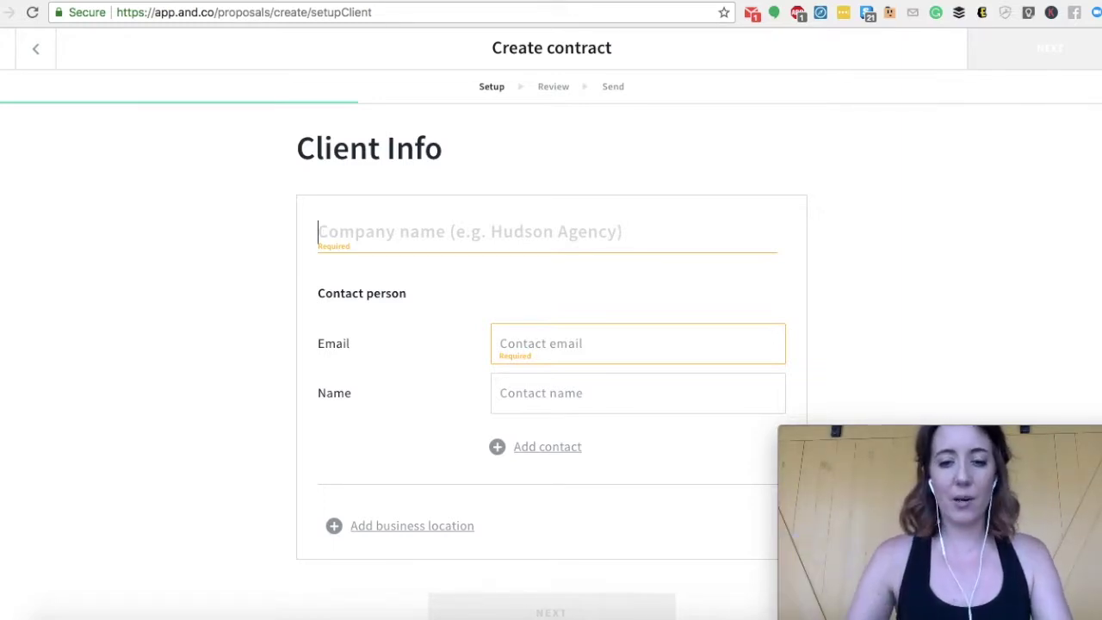
scroll(164, 527, down, 2)
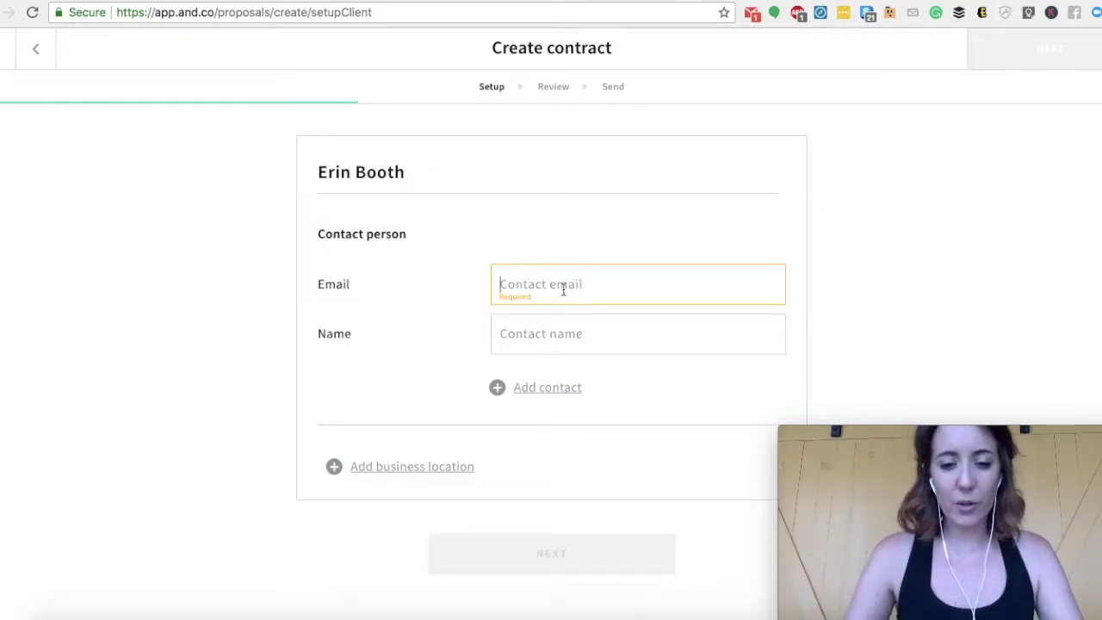
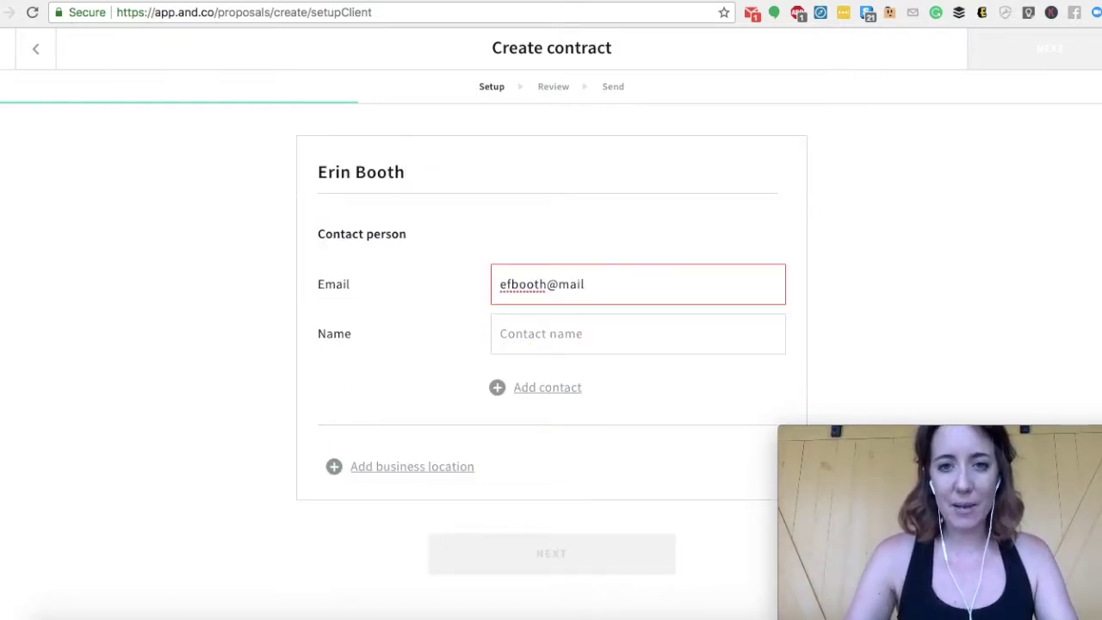
key(Down)
key(Return)
key(Tab)
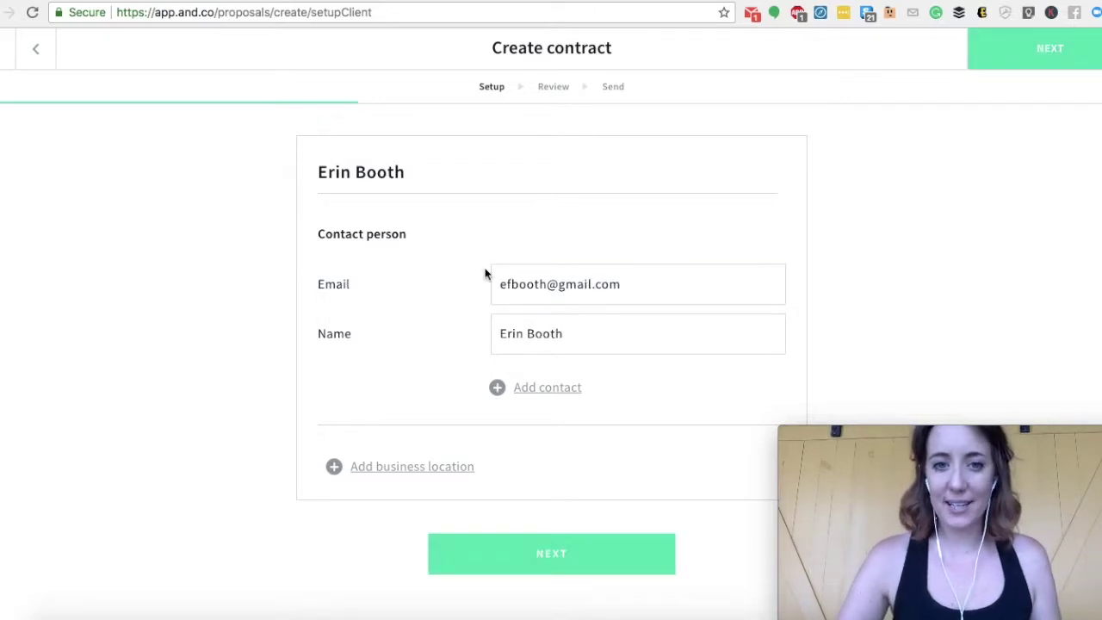
- Add the business location fields, then continue to Project Terms
click(456, 467)
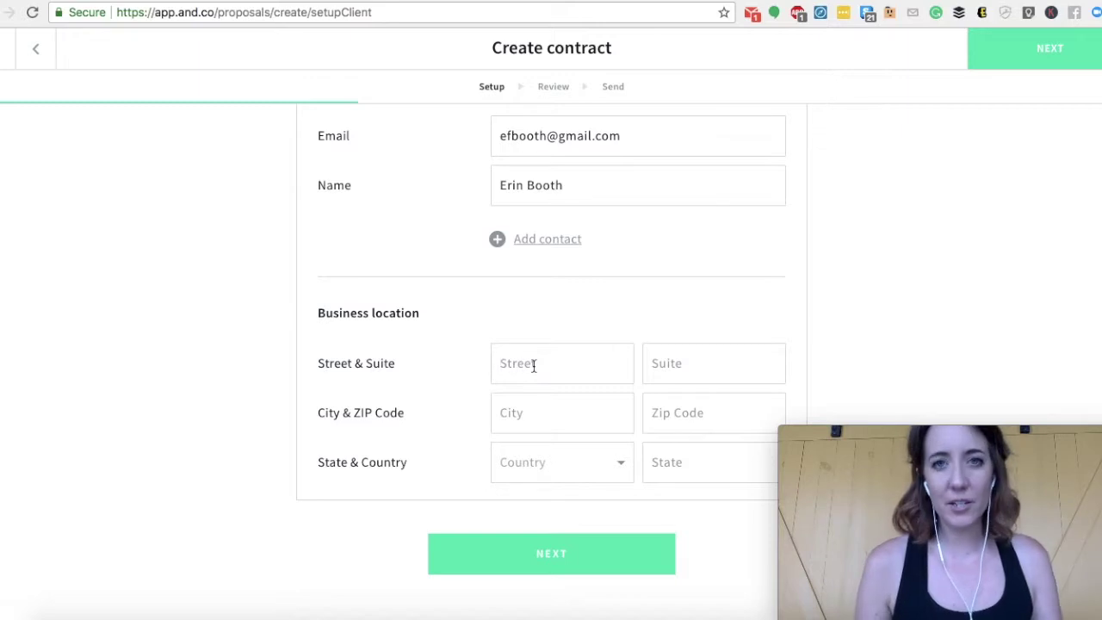
click(533, 365)
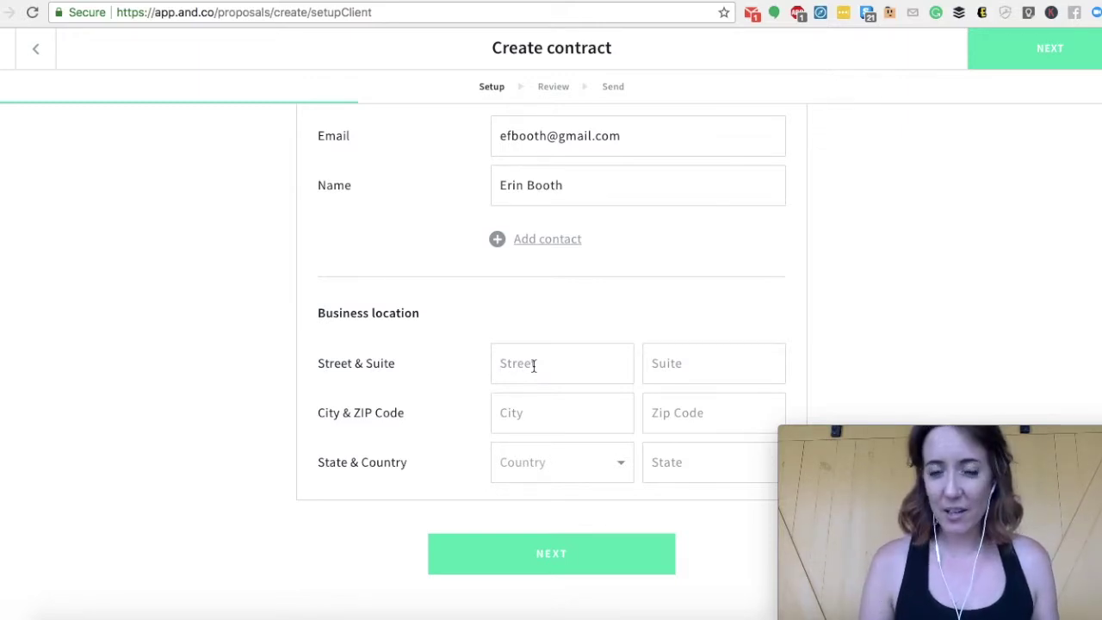
click(534, 365)
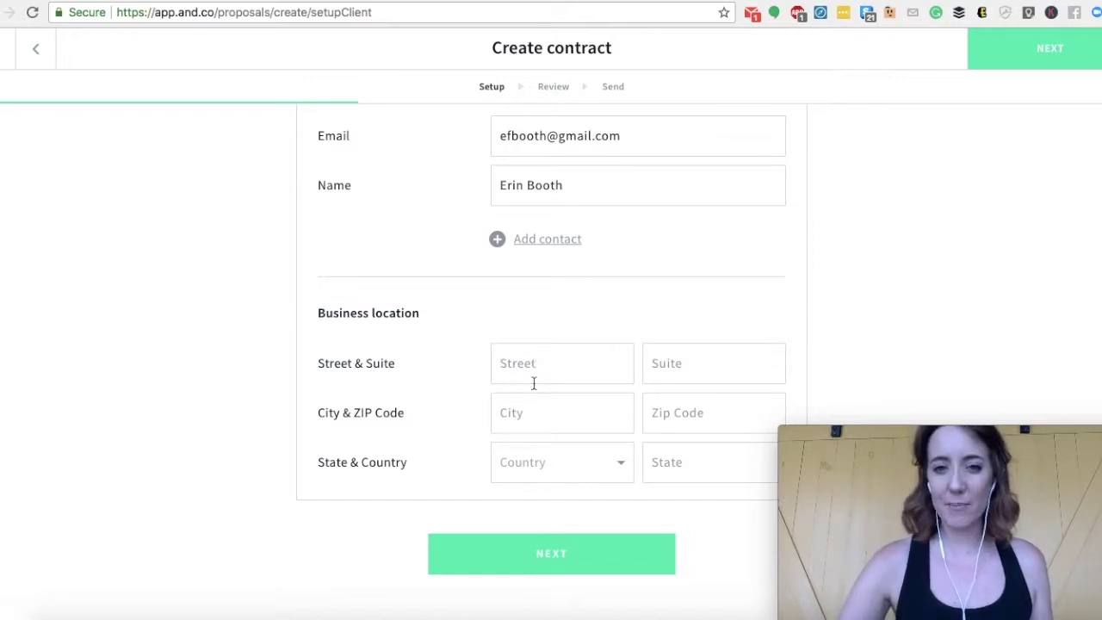
click(568, 555)
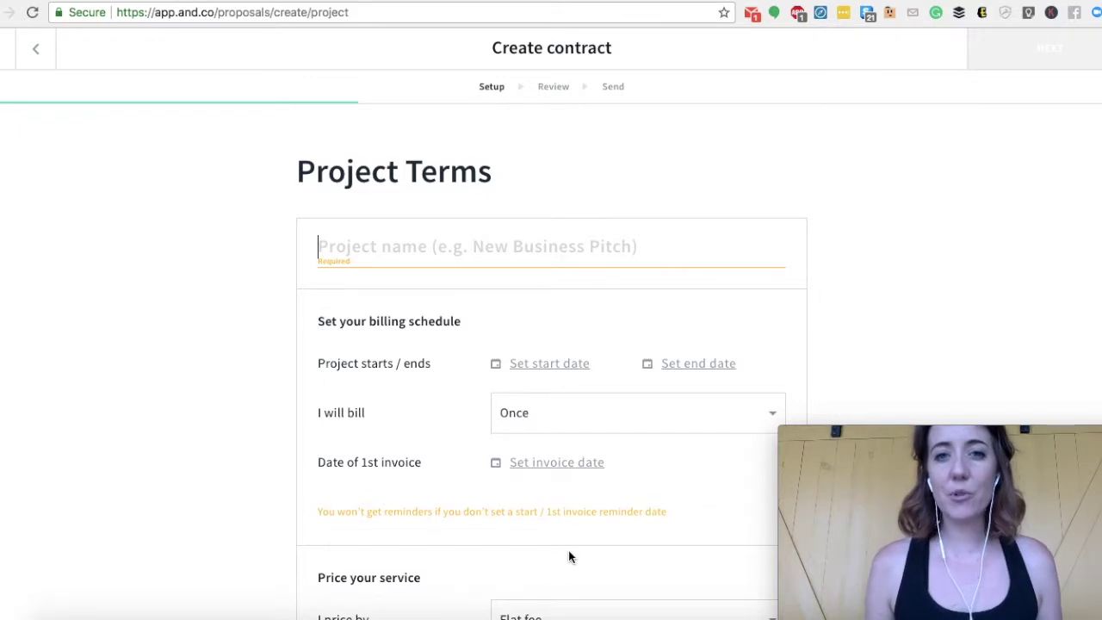
- Name the project 'Monthly VA Services' with a start date of October 1, 2018
text(Mo)
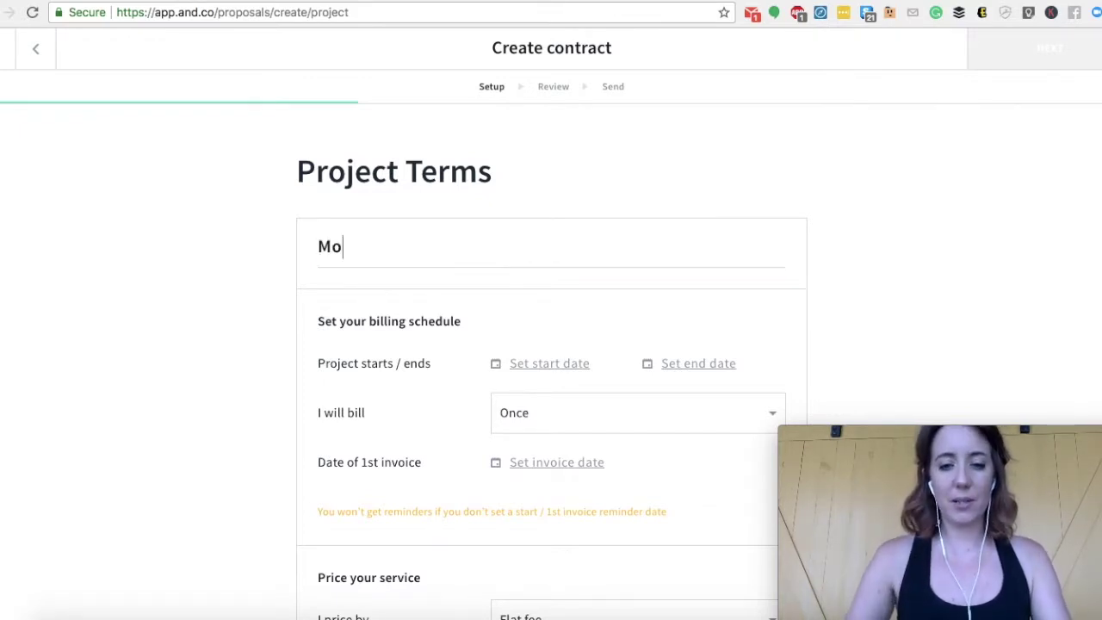
text(nthly VA Services)
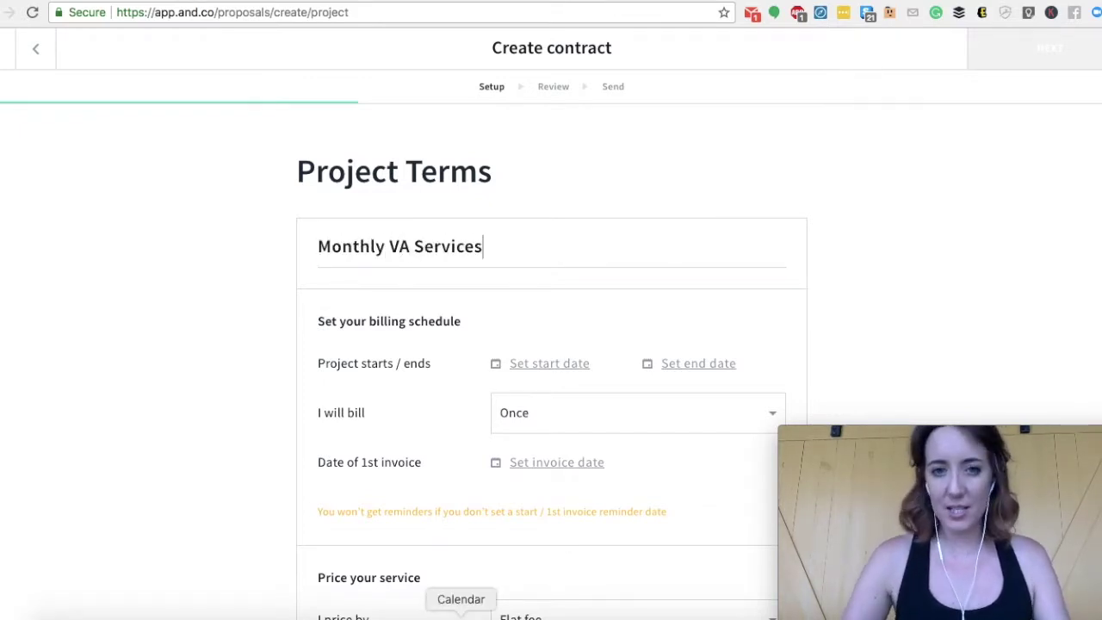
scroll(329, 461, down, 1)
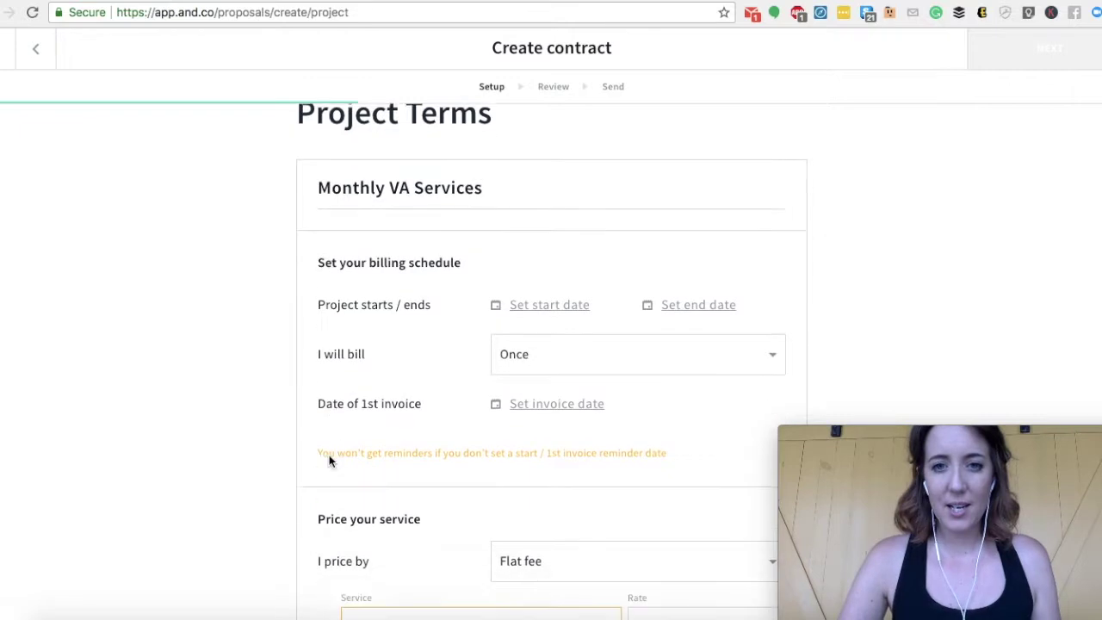
click(540, 299)
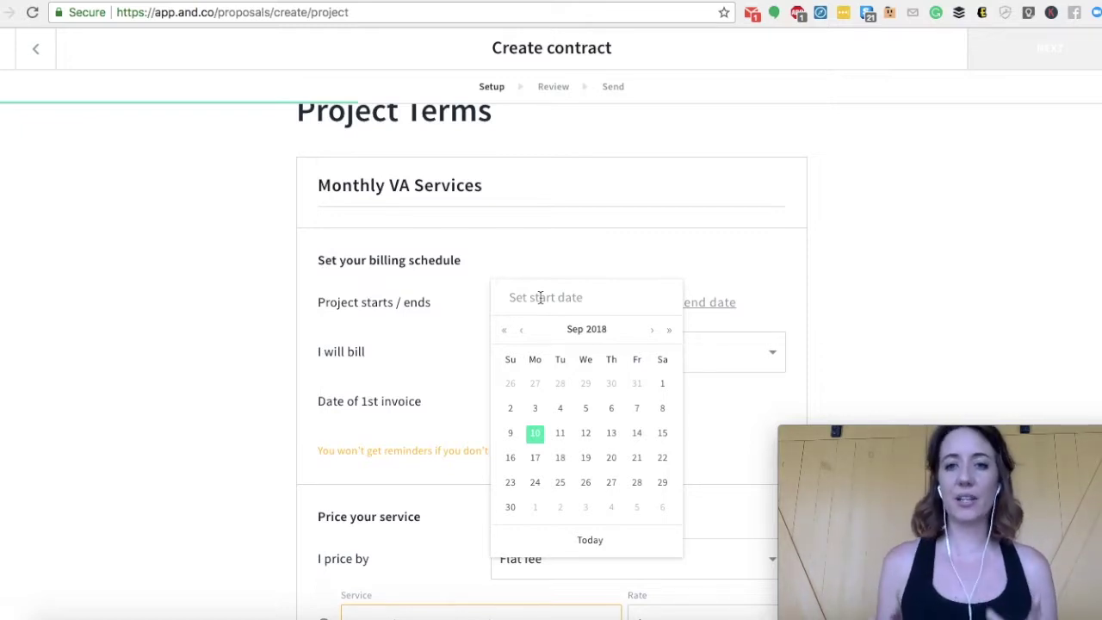
click(532, 510)
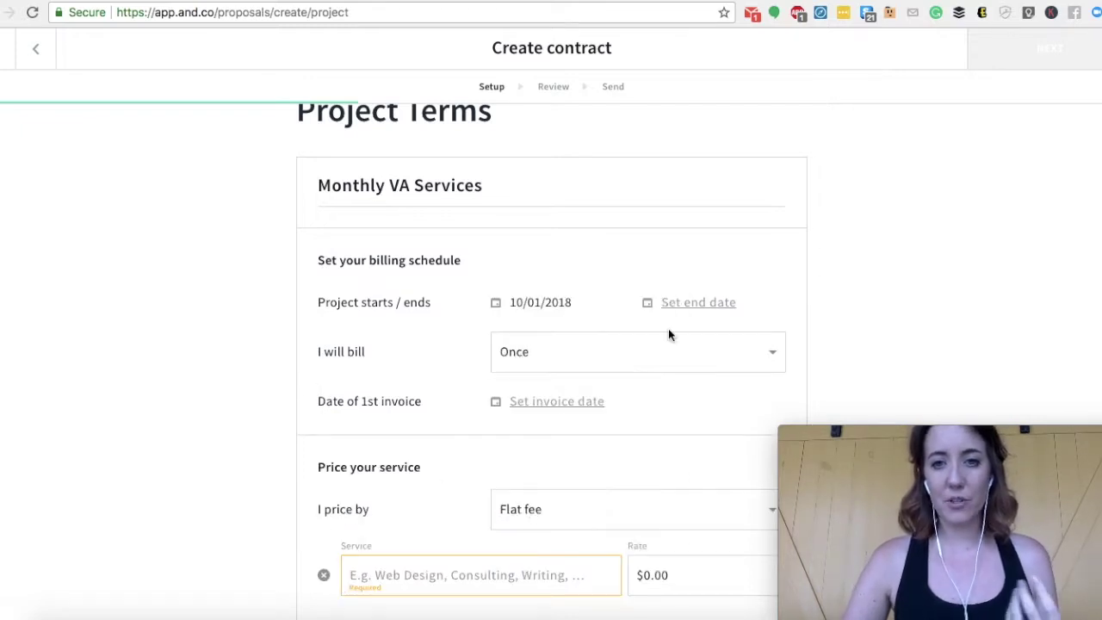
- Set billing frequency to Monthly
scroll(668, 335, down, 1)
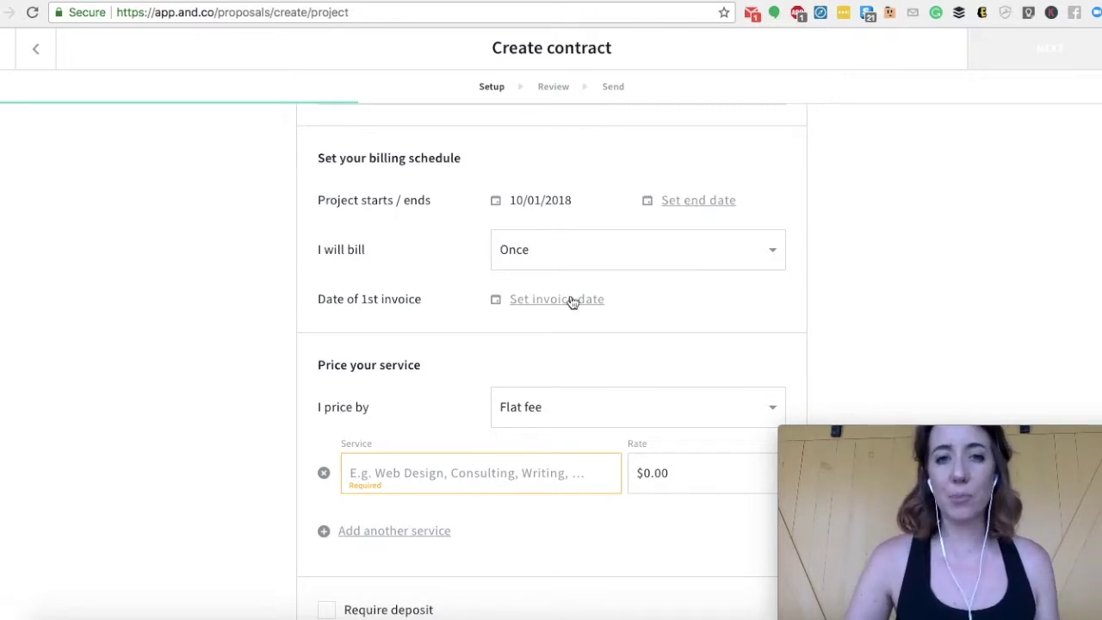
click(607, 248)
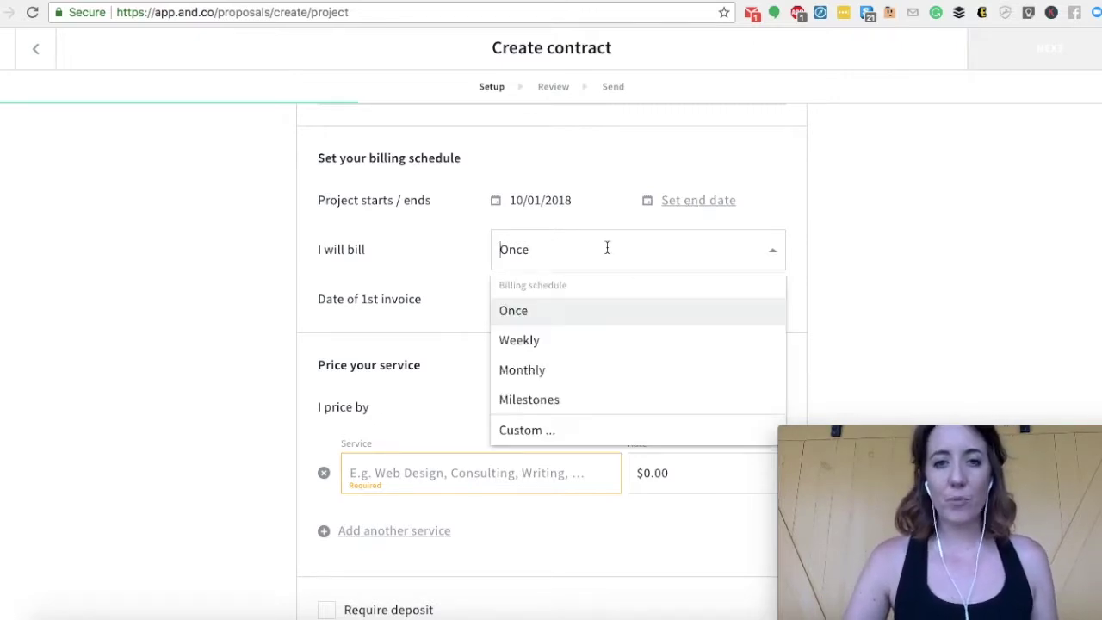
click(538, 381)
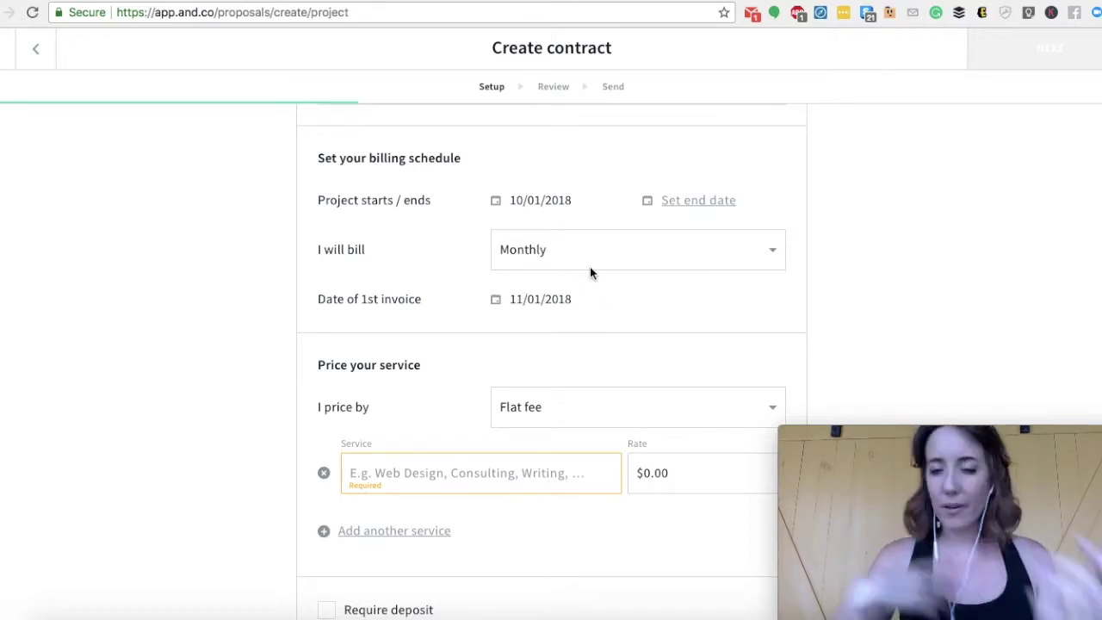
scroll(259, 345, down, 2)
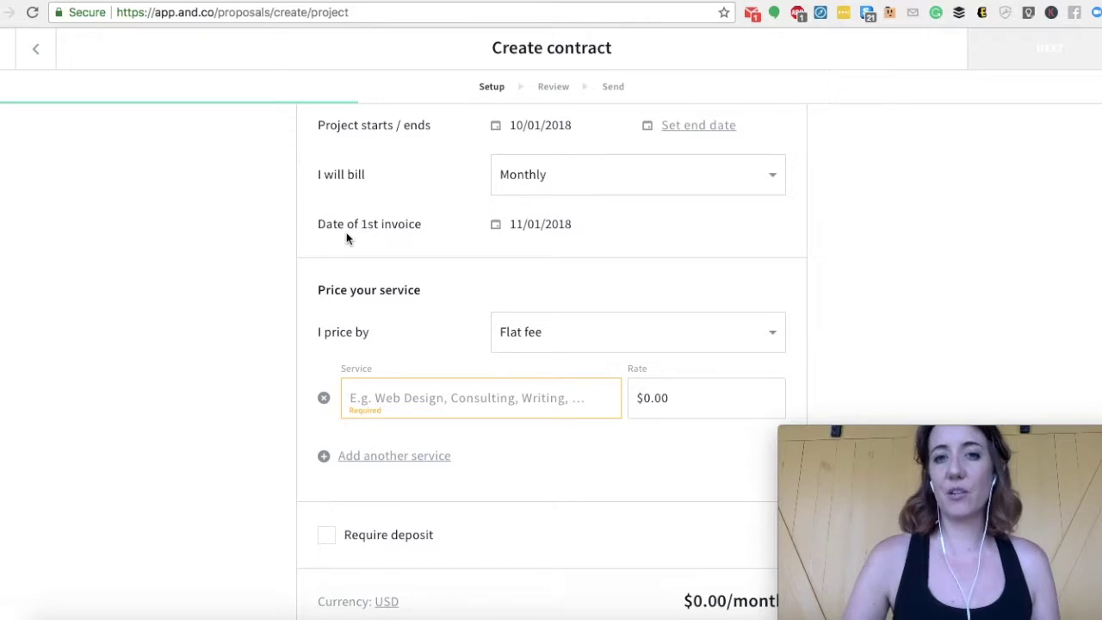
scroll(347, 238, up, 1)
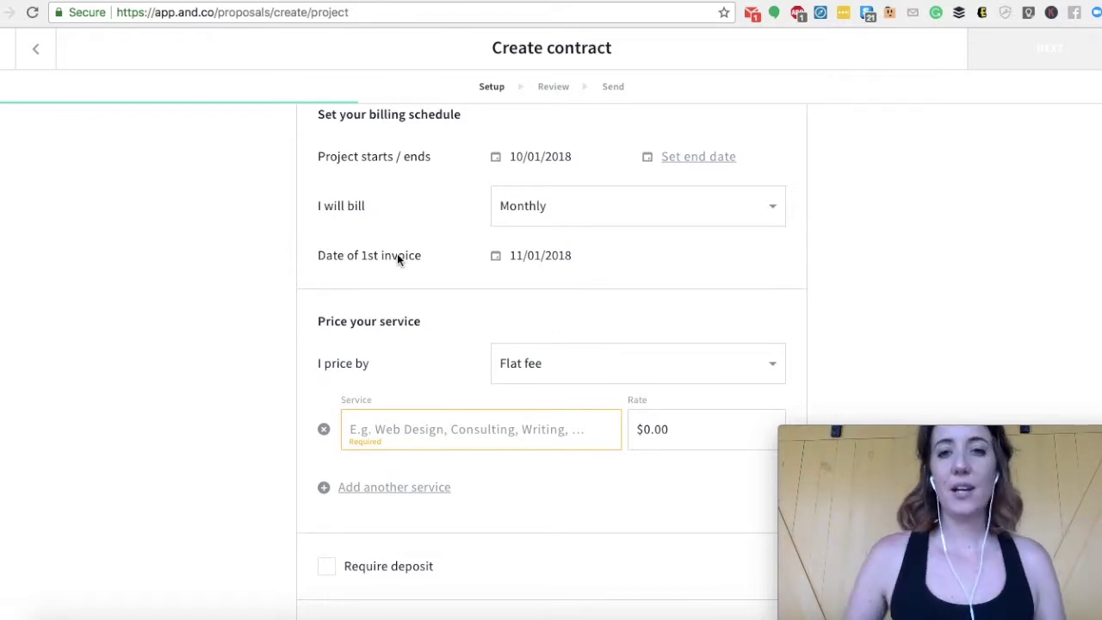
- Enter a $30.00 rate and set the pricing method to Flat fee
scroll(322, 256, down, 3)
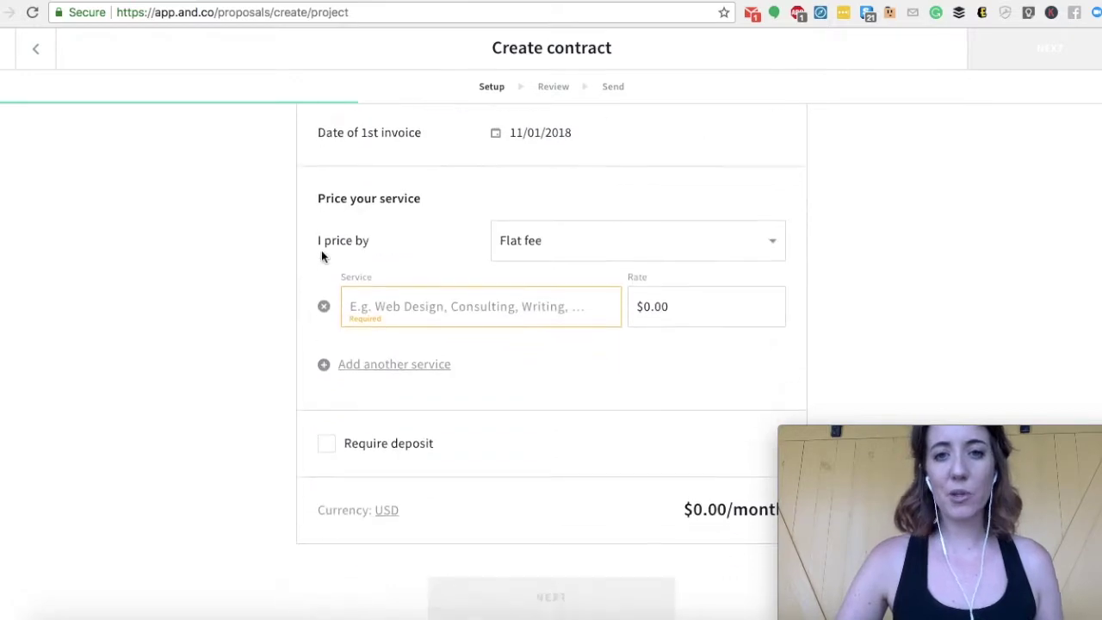
click(573, 236)
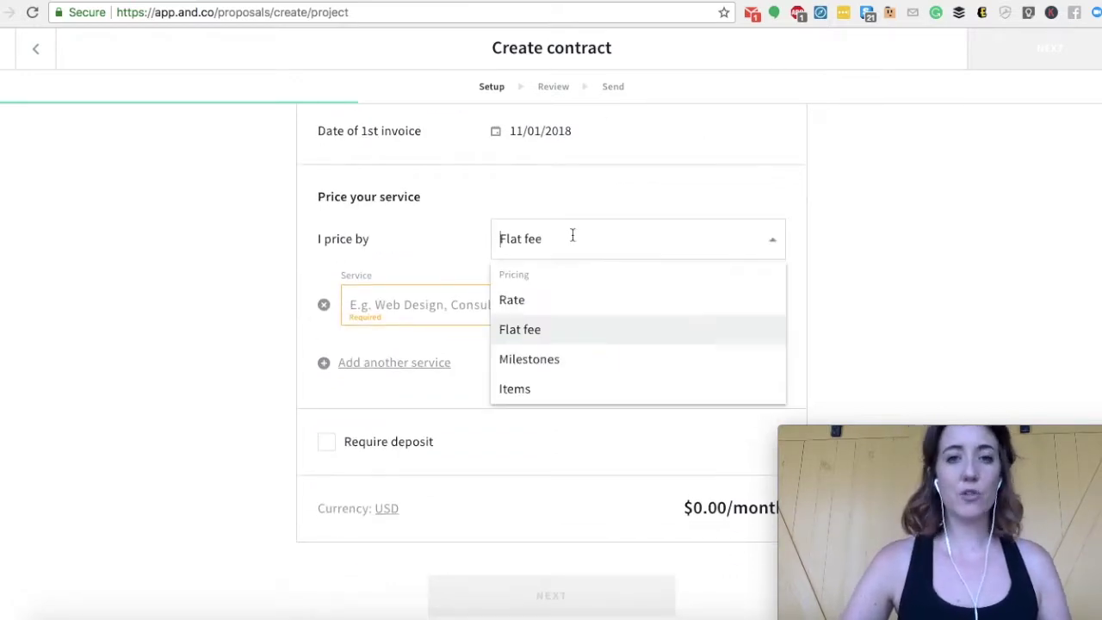
scroll(551, 362, down, 1)
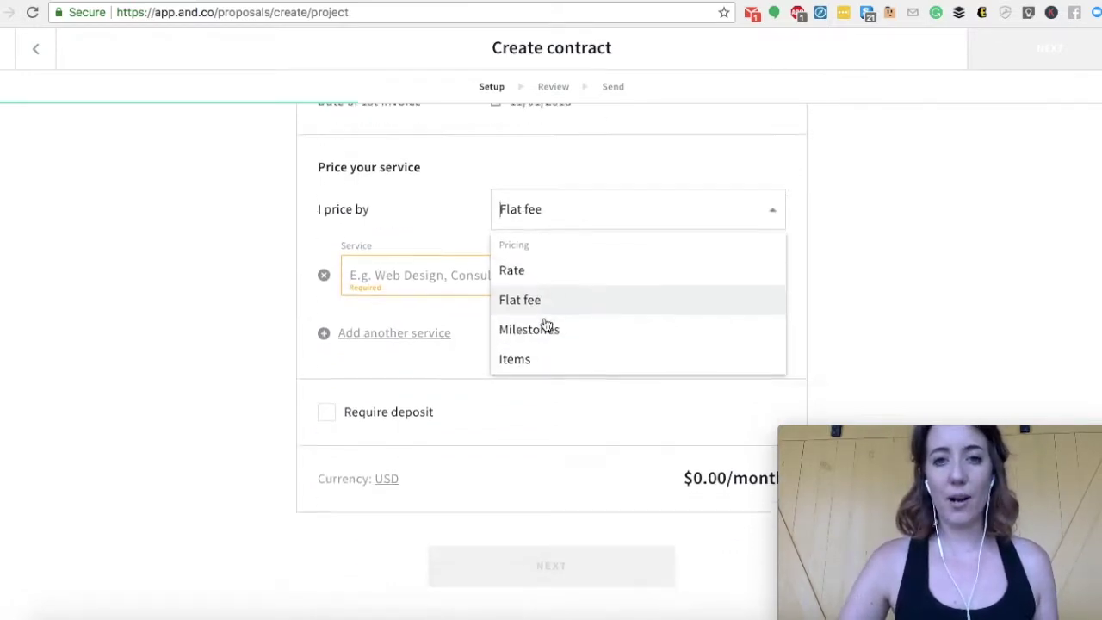
click(534, 266)
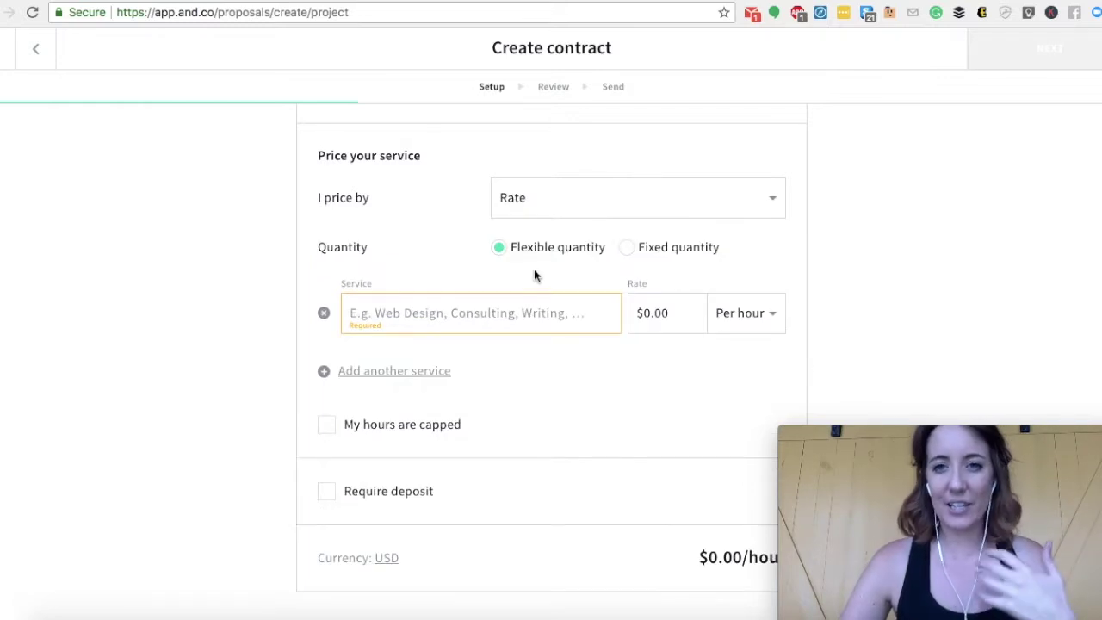
click(645, 312)
text(30)
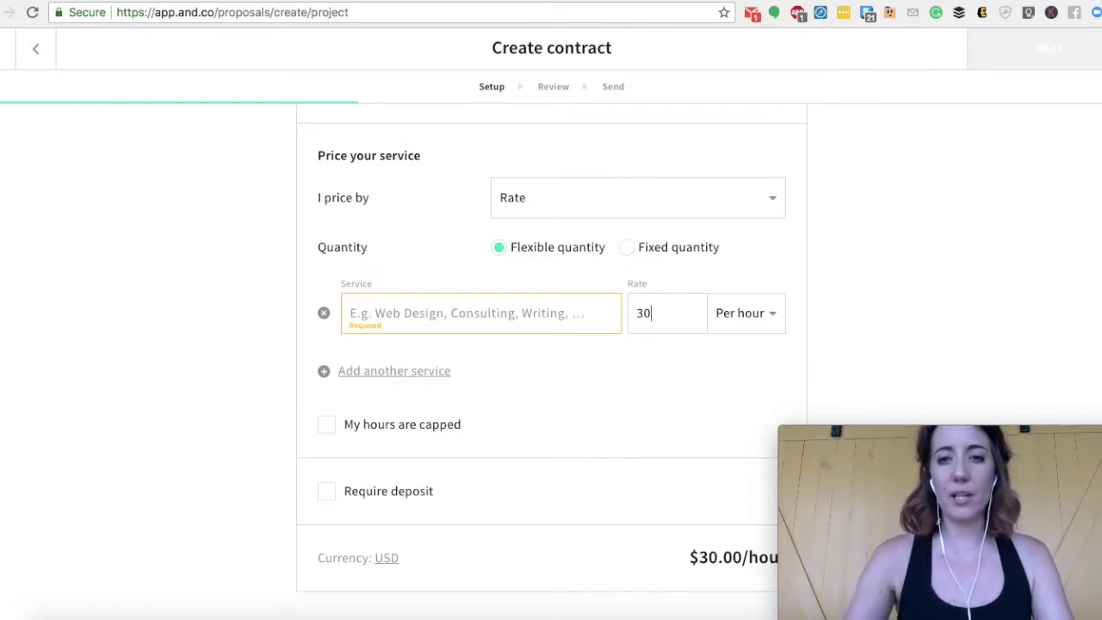
key(Return)
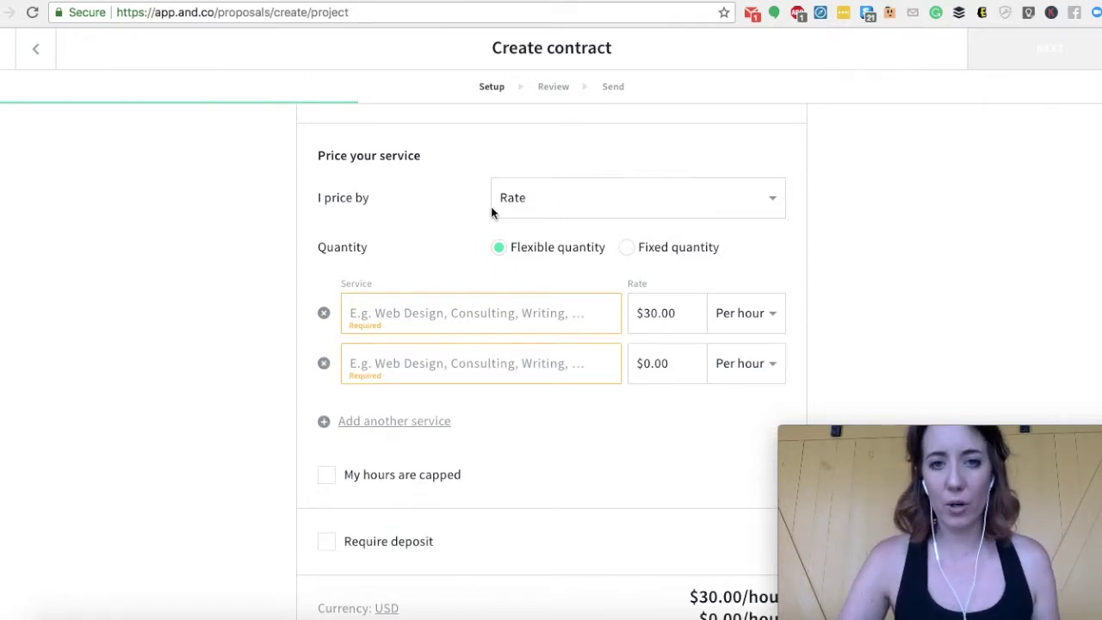
click(569, 207)
click(499, 235)
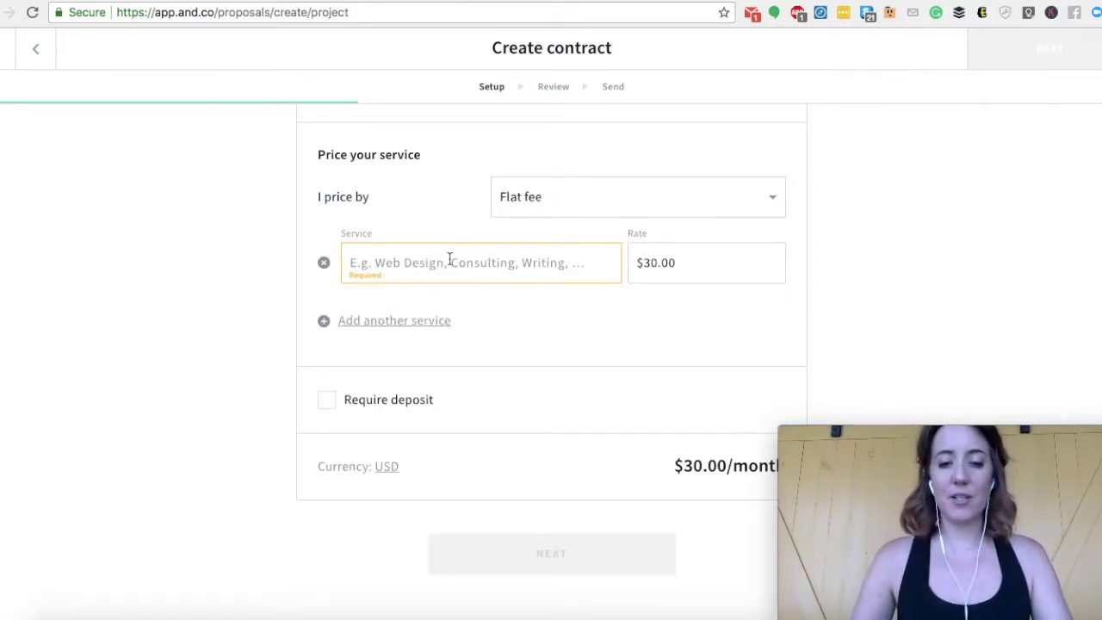
- Name the service SMM and add a second service row
click(449, 262)
text(VA Misc)
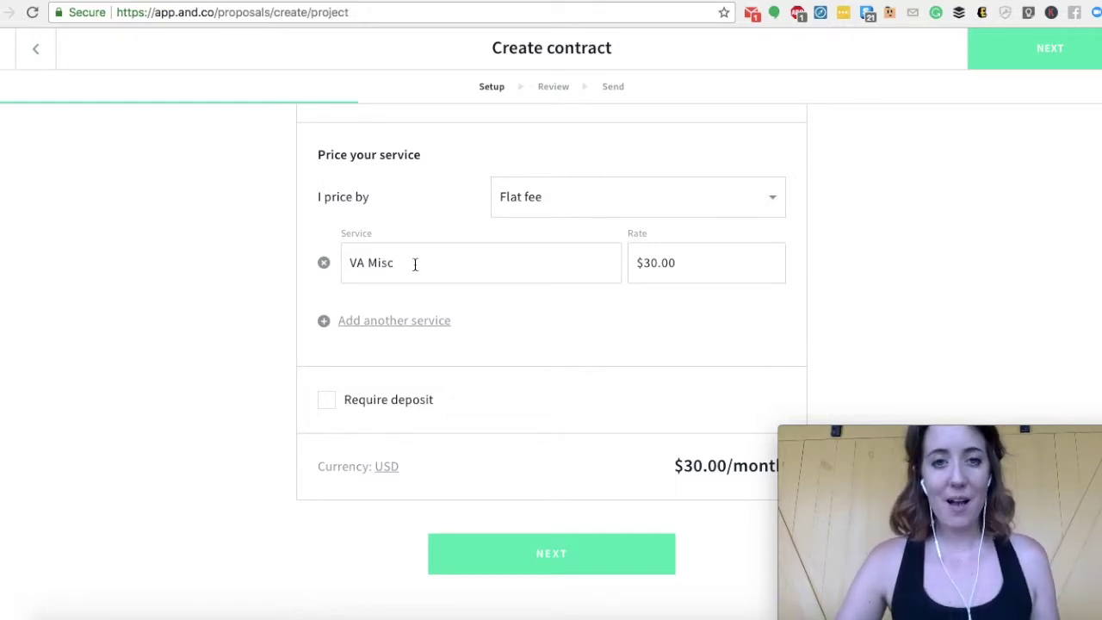
drag(414, 263, 332, 268)
text(Web Design)
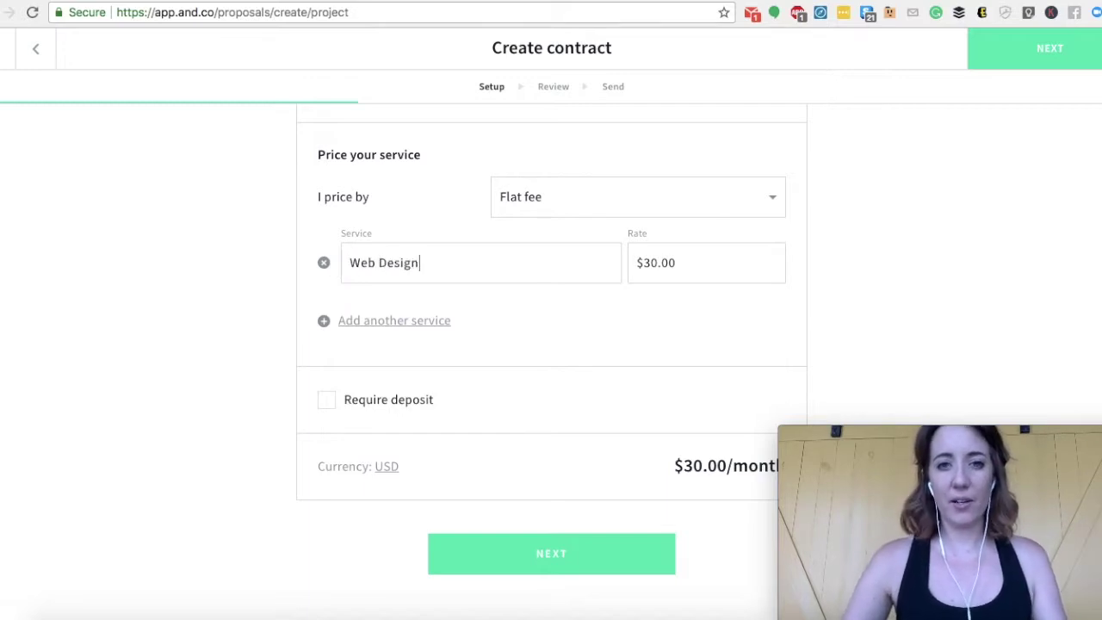
key(super+a)
text(SMM)
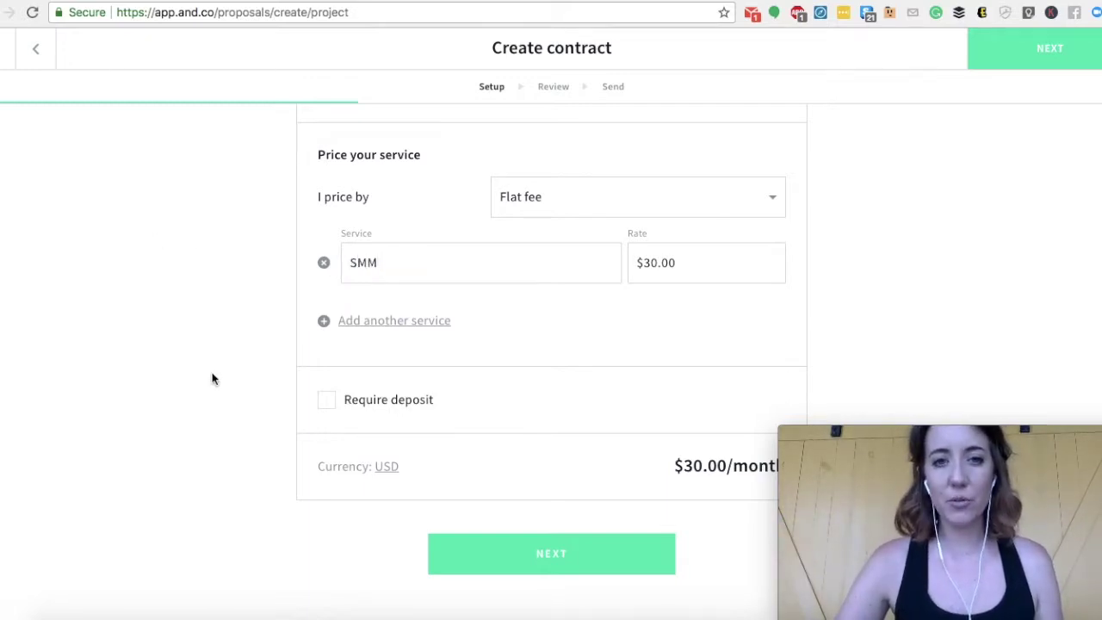
click(379, 321)
scroll(300, 308, down, 1)
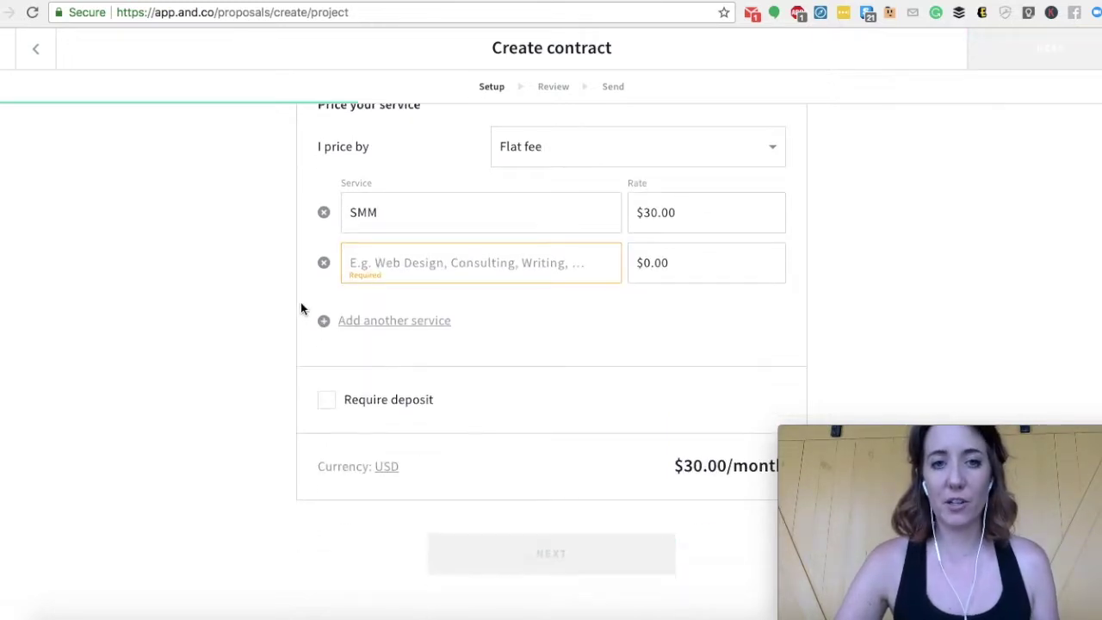
- Delete the empty service row, leave the deposit unrequired after trying 50%, and continue
click(323, 263)
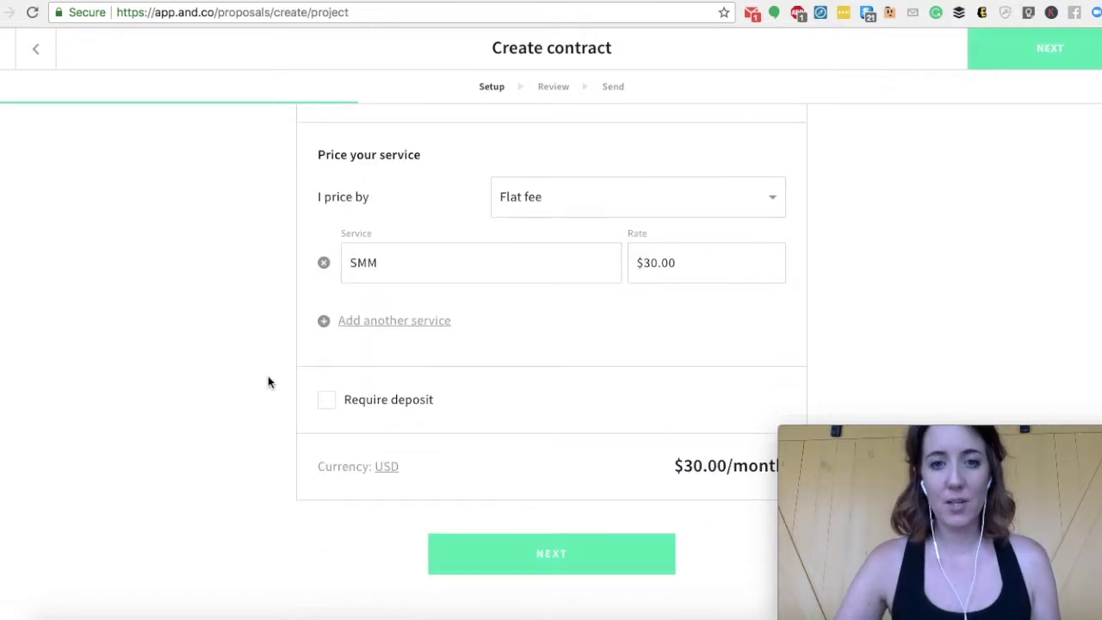
click(327, 403)
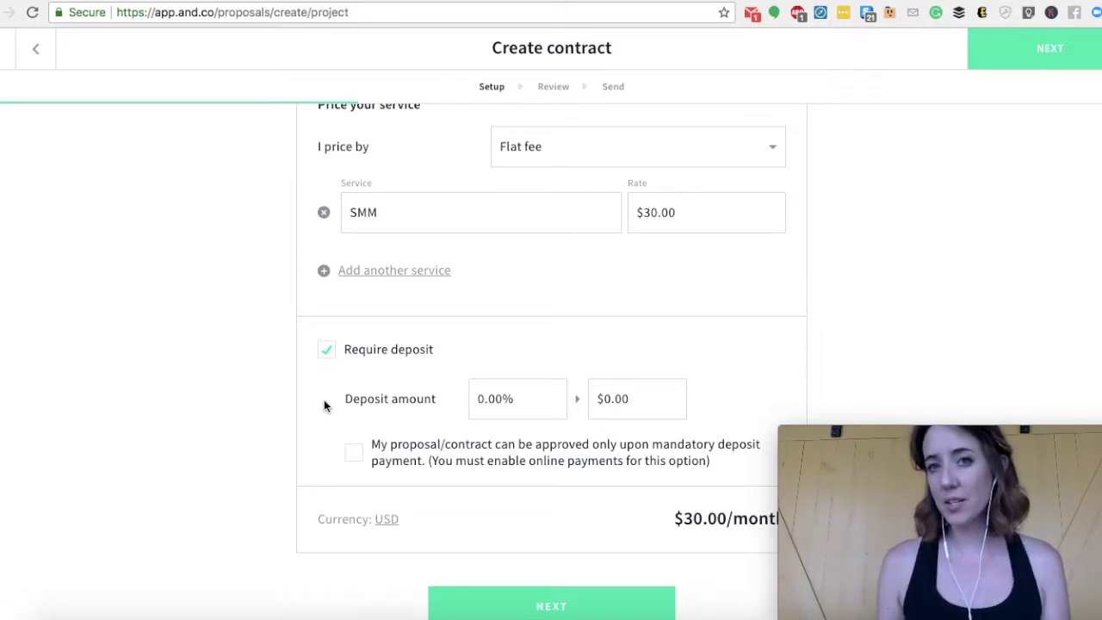
click(482, 397)
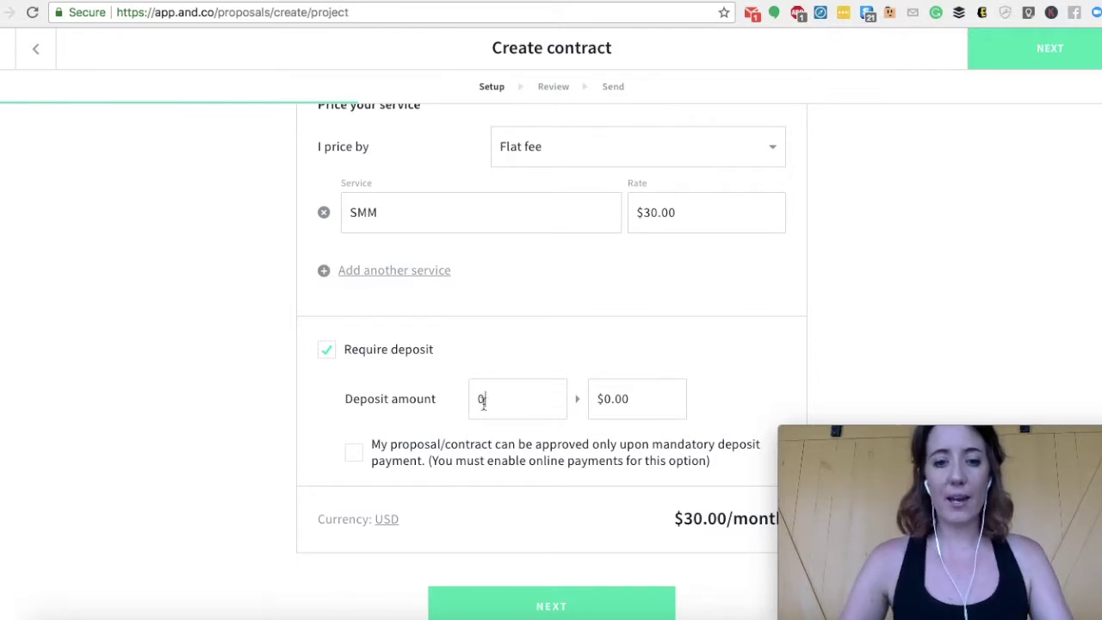
key(BackSpace)
text(50)
scroll(649, 303, down, 1)
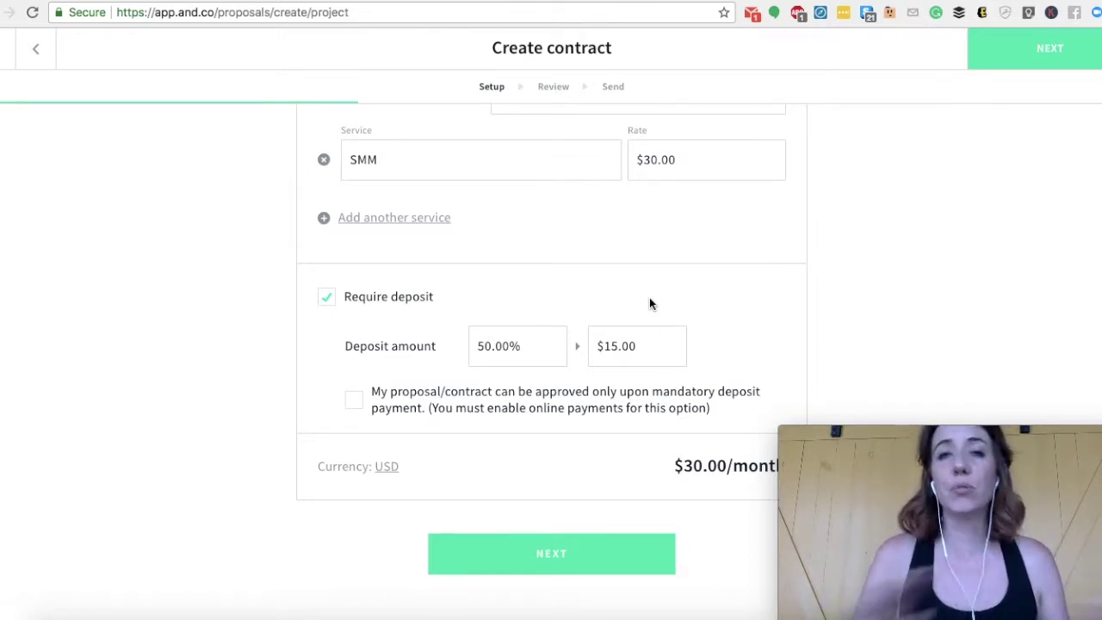
click(327, 296)
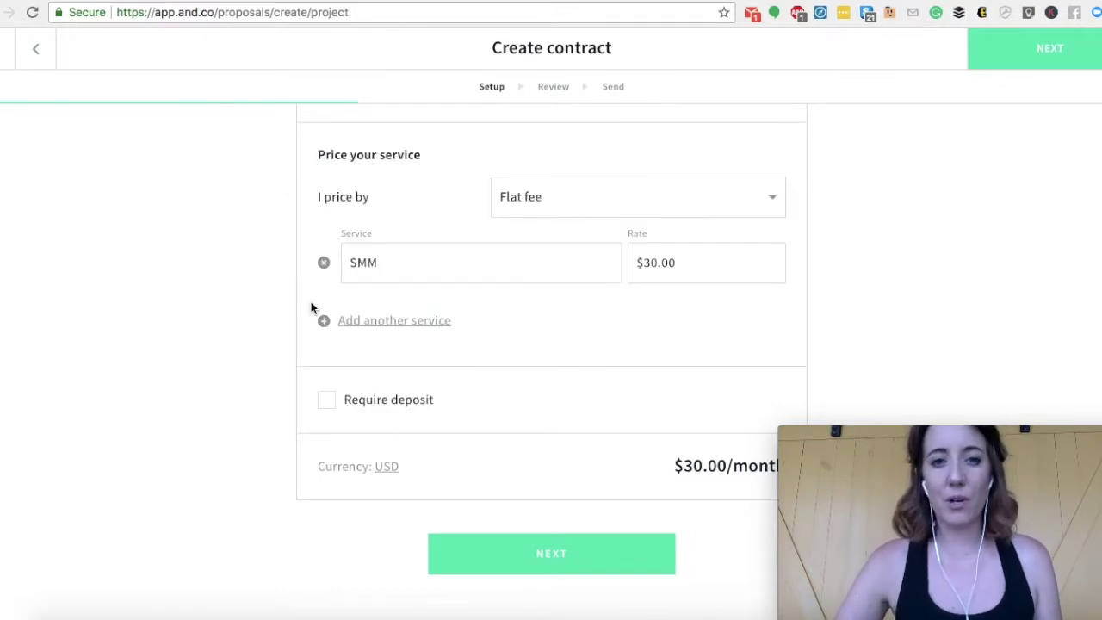
click(575, 563)
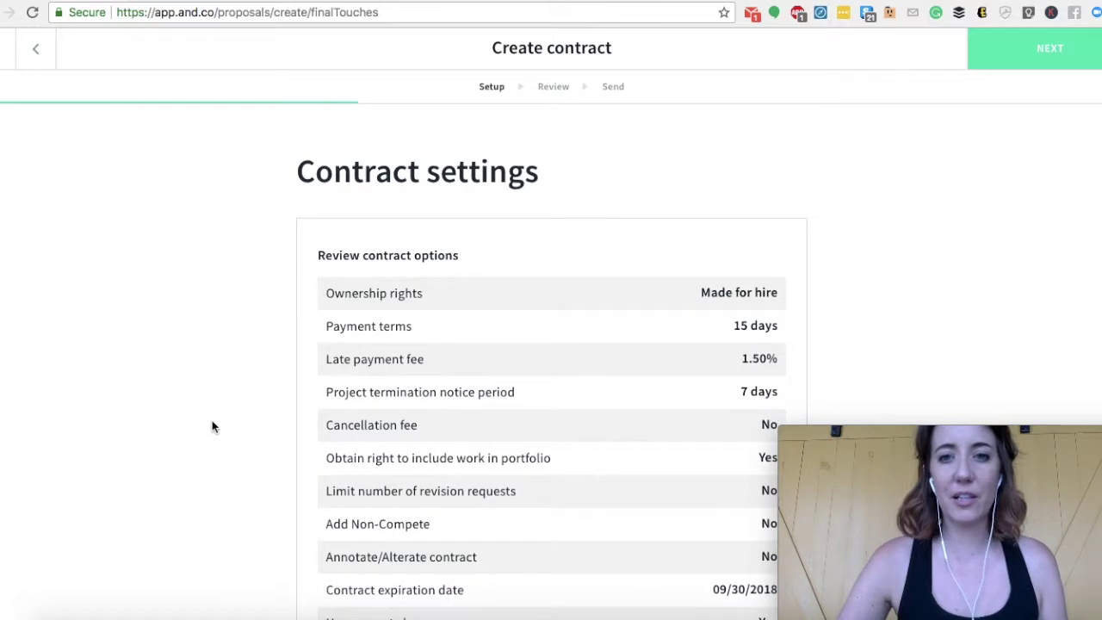
- Look through the Contract settings summary of ownership, payment terms and late fee
scroll(212, 422, down, 3)
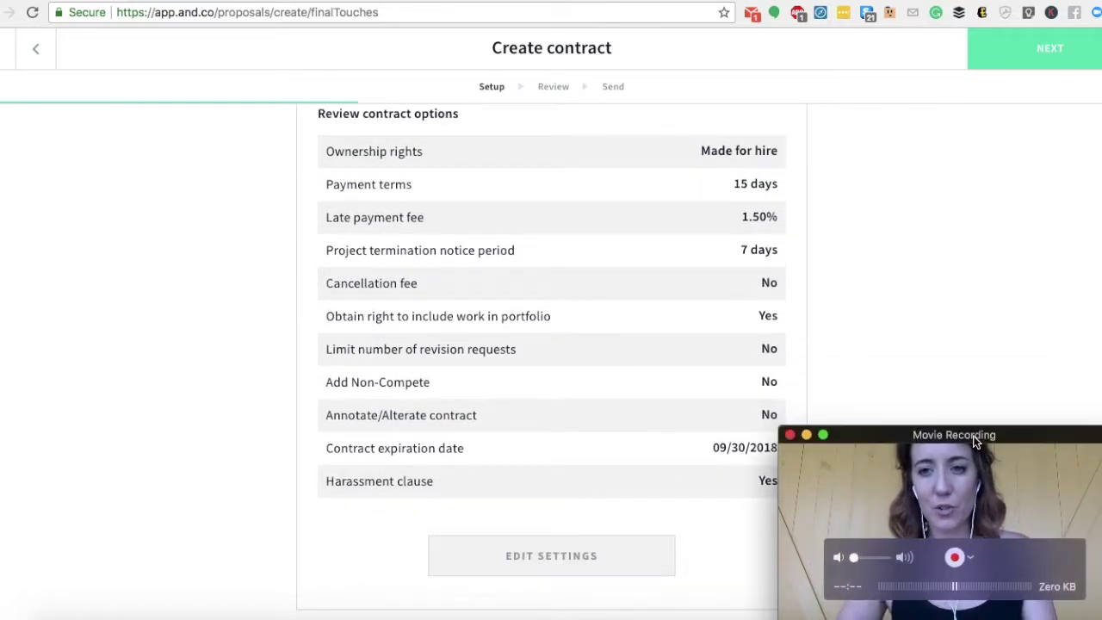
drag(973, 430, 1021, 431)
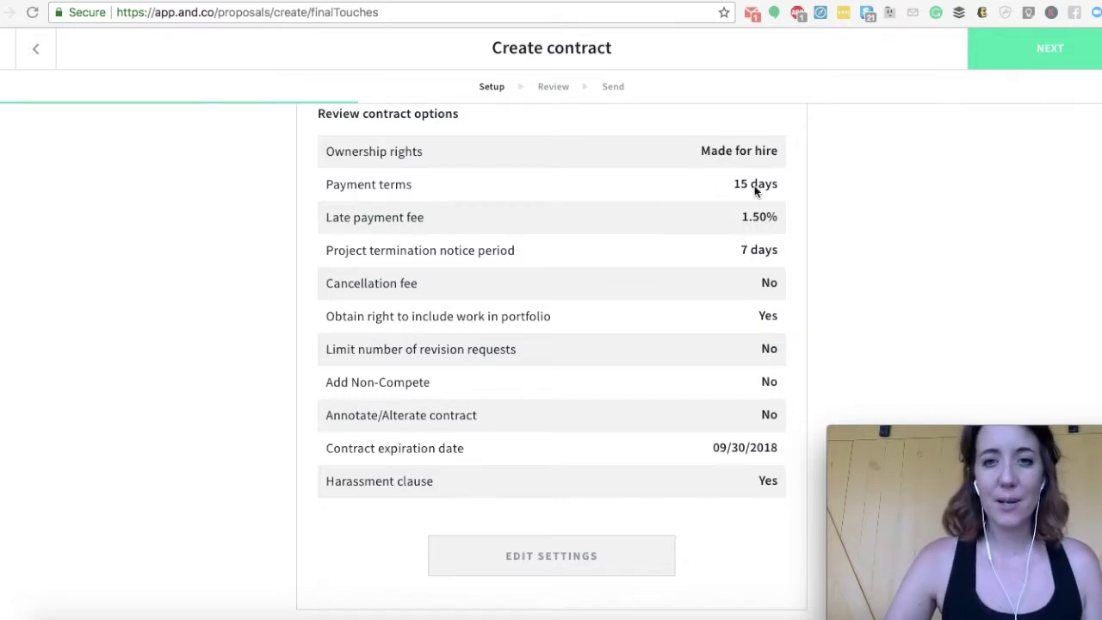
- Edit settings to make payment terms Upon receipt, leaving termination notice at 1 week
click(561, 568)
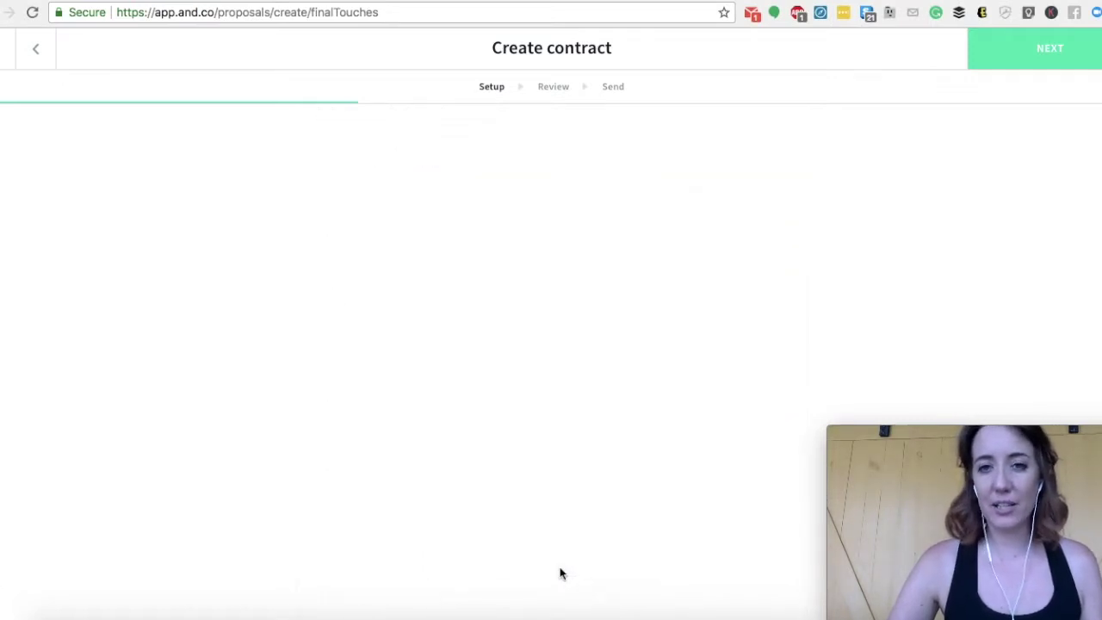
scroll(507, 261, down, 1)
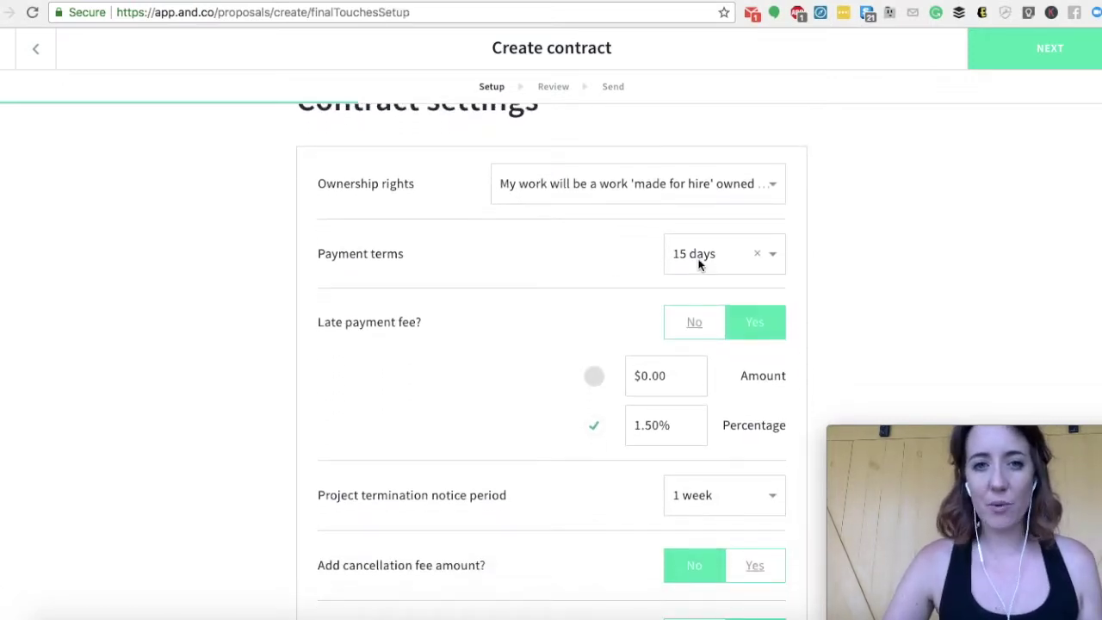
click(750, 258)
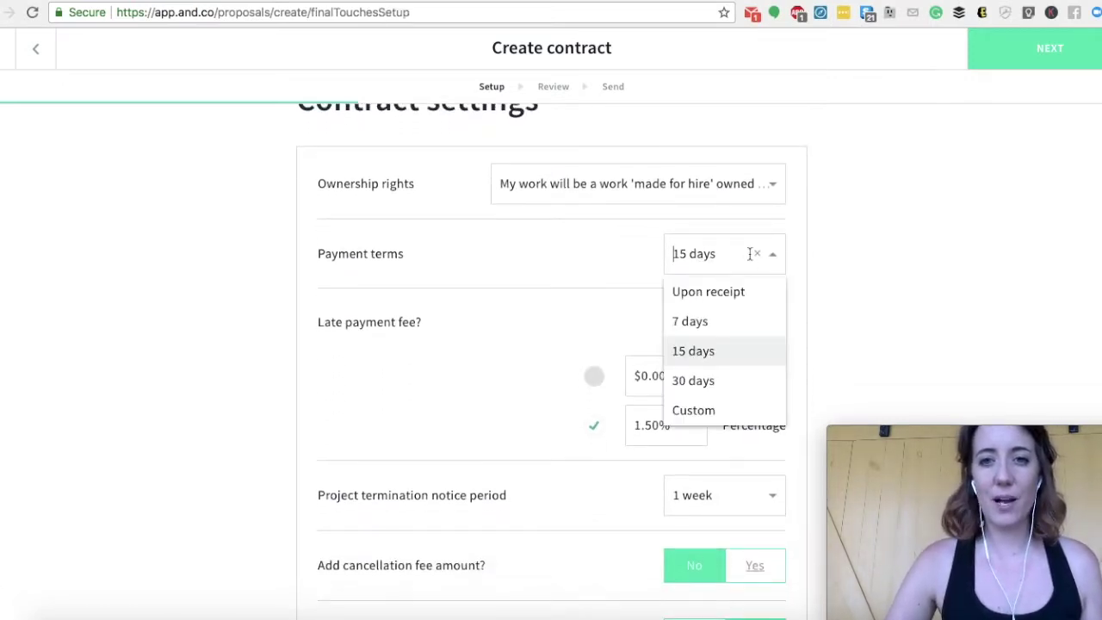
click(733, 292)
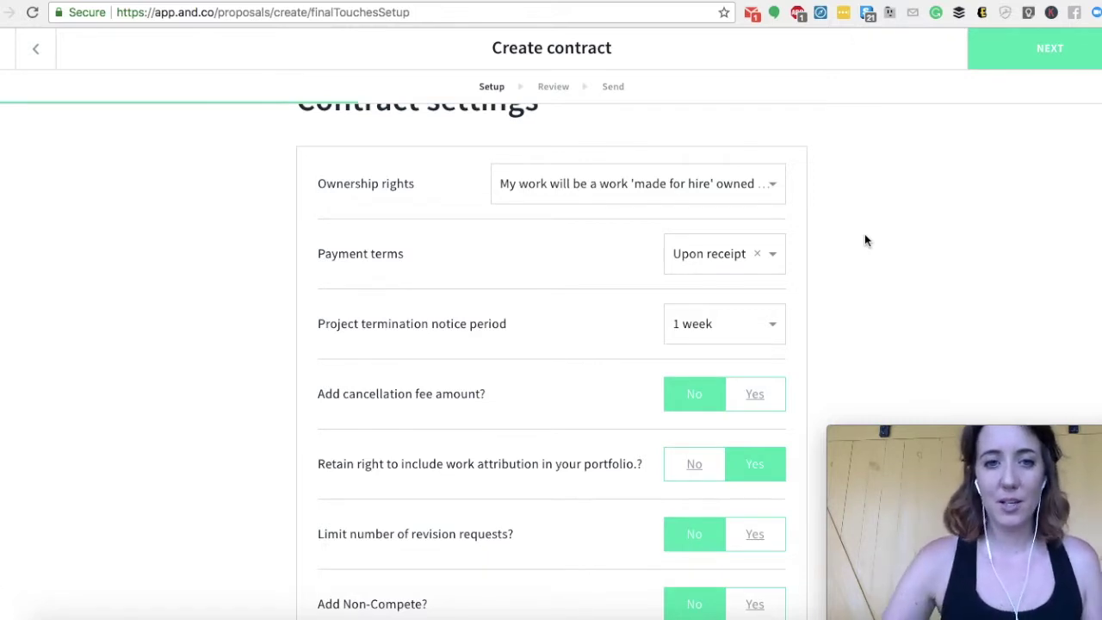
scroll(864, 237, down, 1)
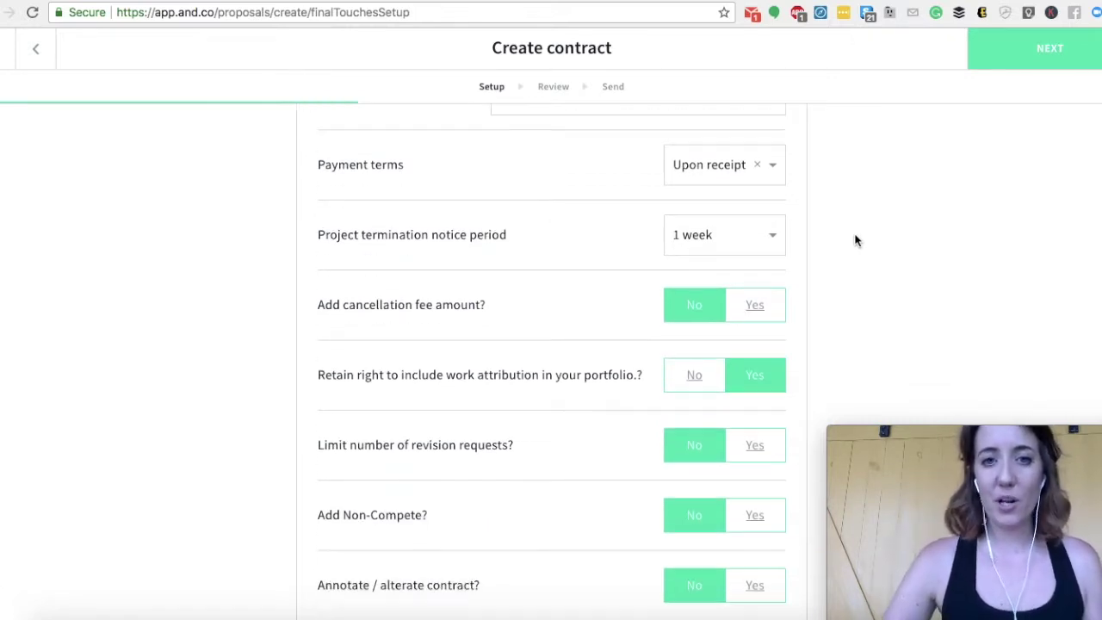
click(745, 233)
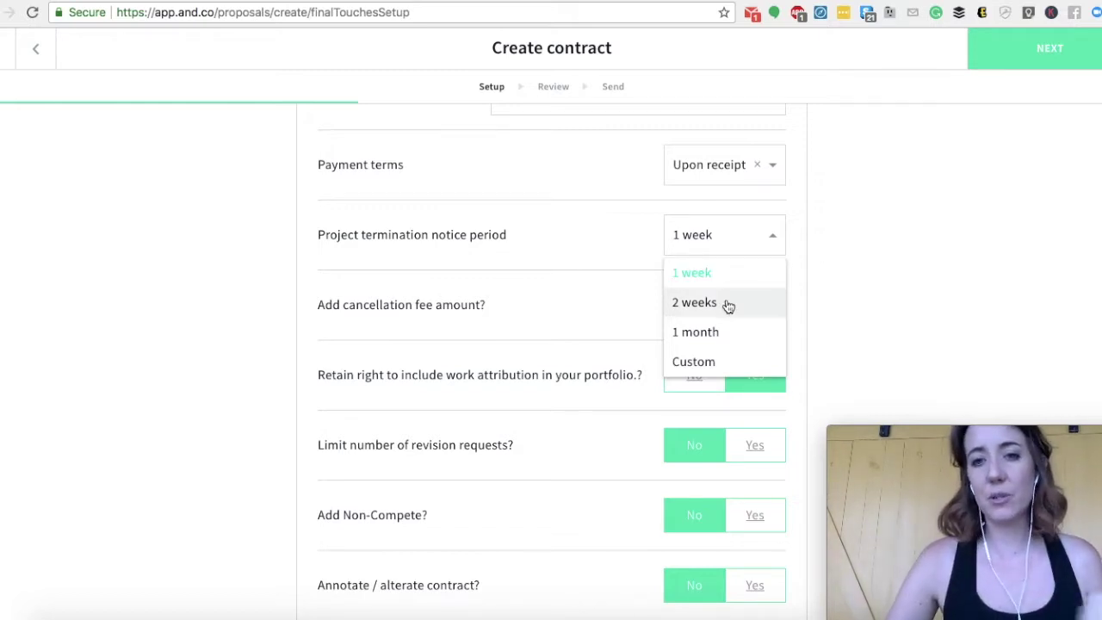
click(935, 281)
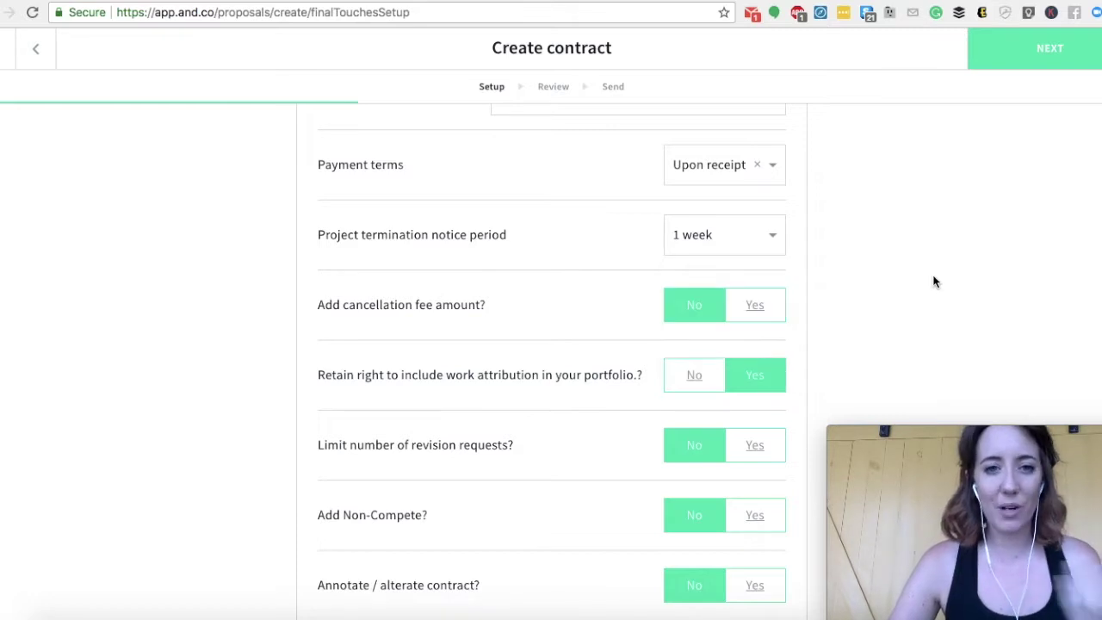
scroll(861, 270, down, 5)
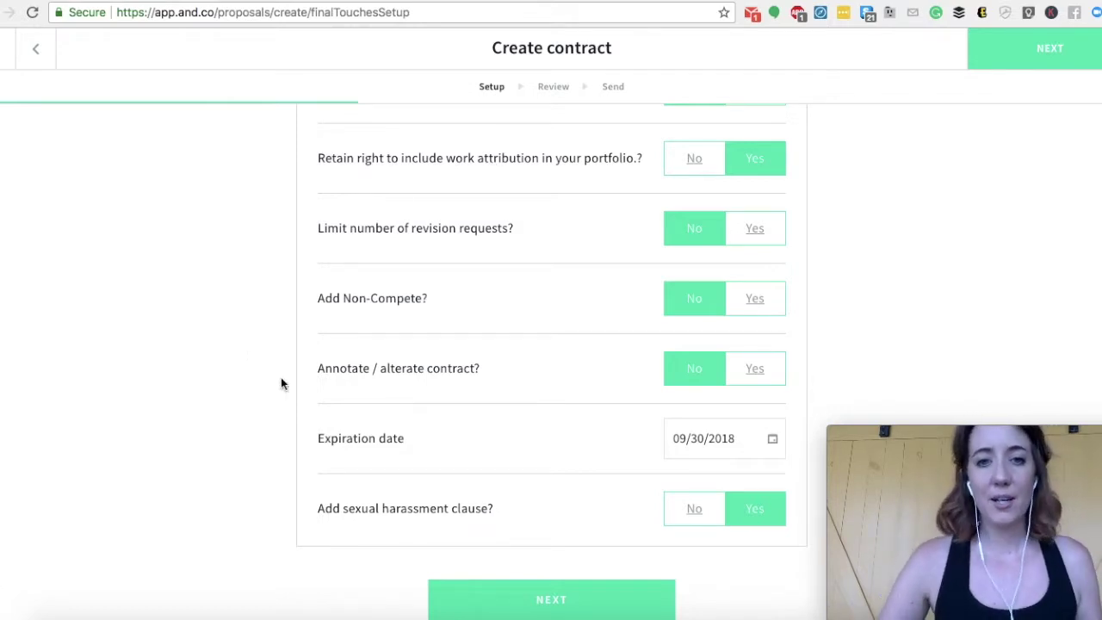
scroll(287, 393, down, 1)
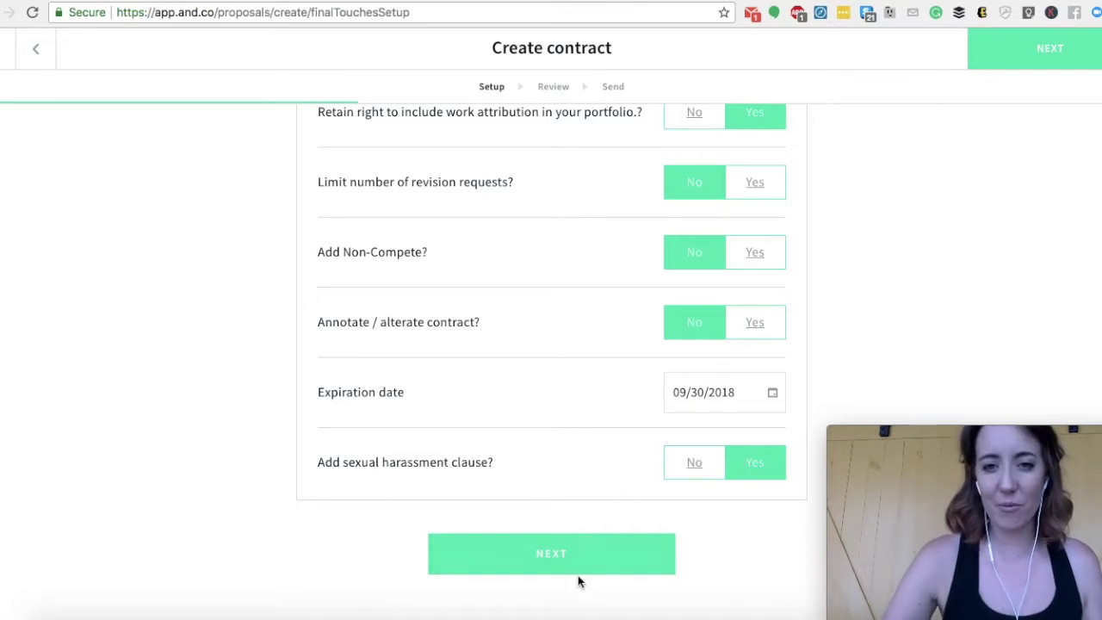
- Go to the Review step and look over the contract's cover page
click(552, 568)
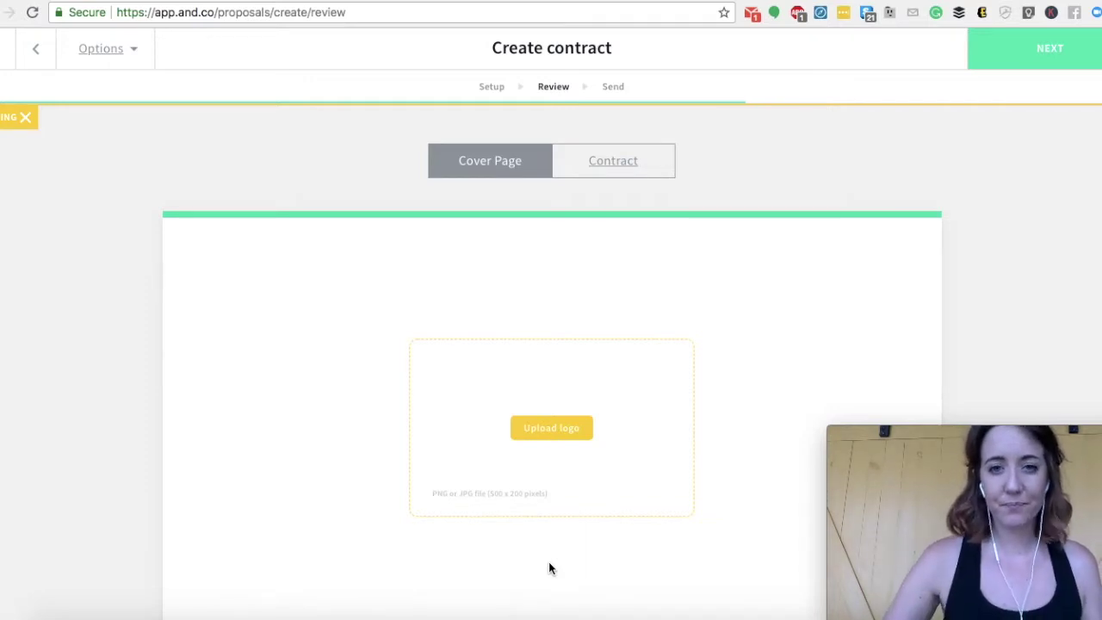
scroll(327, 460, down, 3)
scroll(327, 459, up, 1)
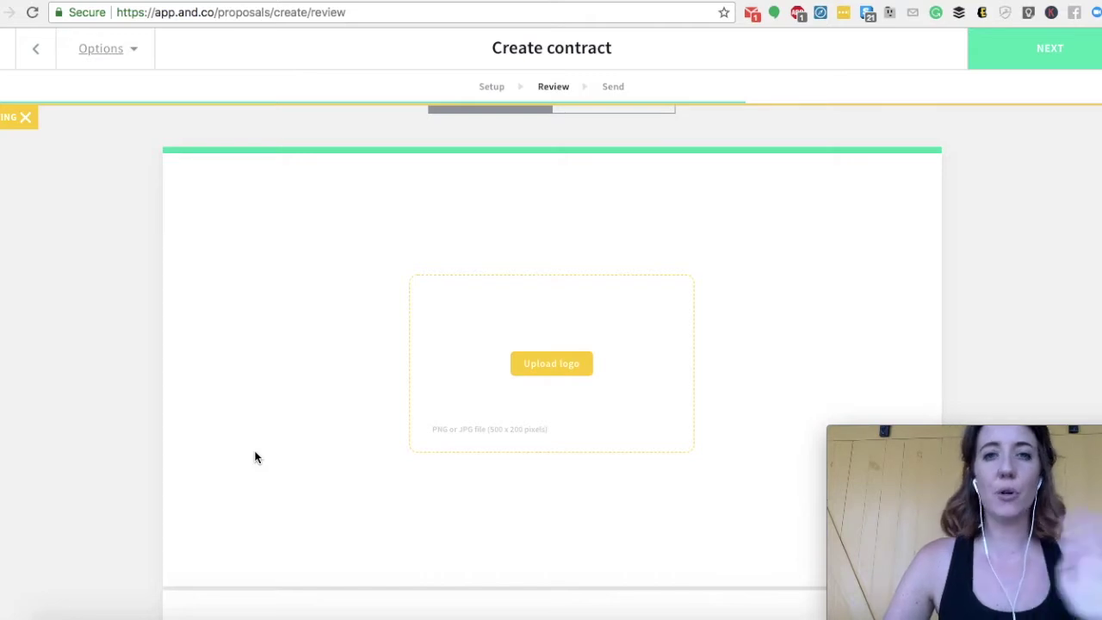
scroll(253, 455, down, 4)
scroll(492, 229, down, 2)
- Review scope, attachments and signatures, then start Sign and Send Contract
mouse_move(492, 229)
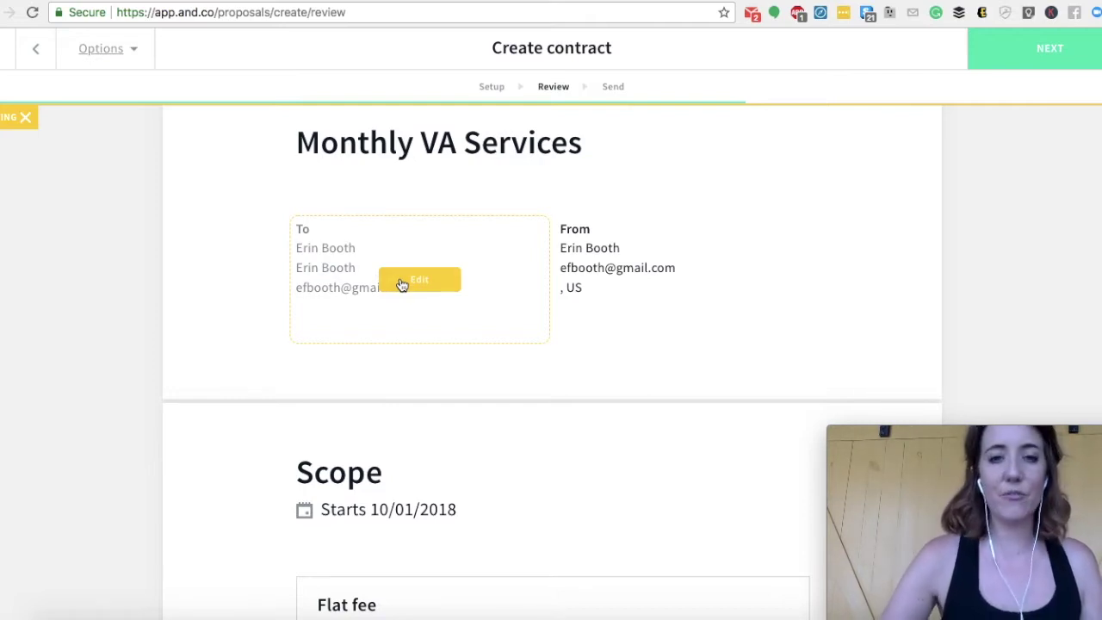
mouse_move(612, 266)
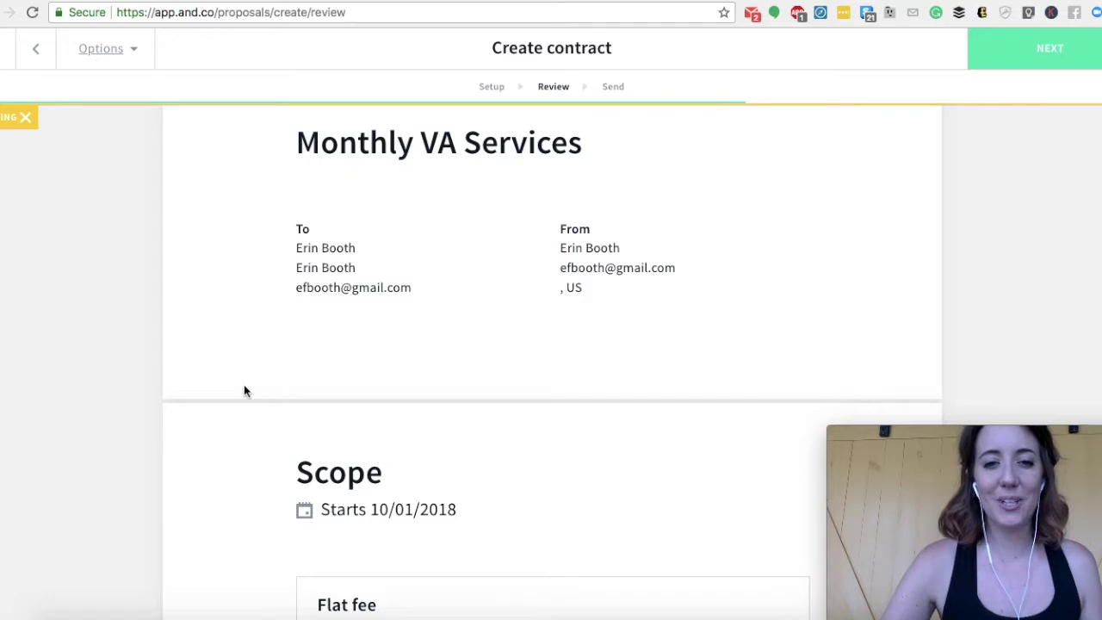
scroll(243, 389, down, 3)
scroll(244, 390, down, 1)
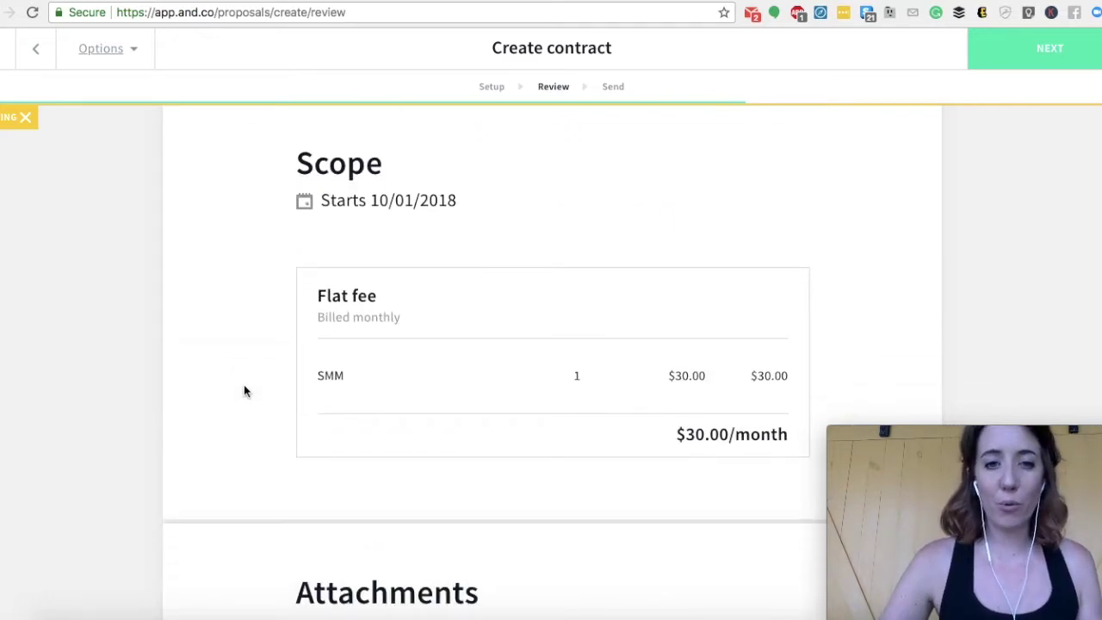
mouse_move(566, 375)
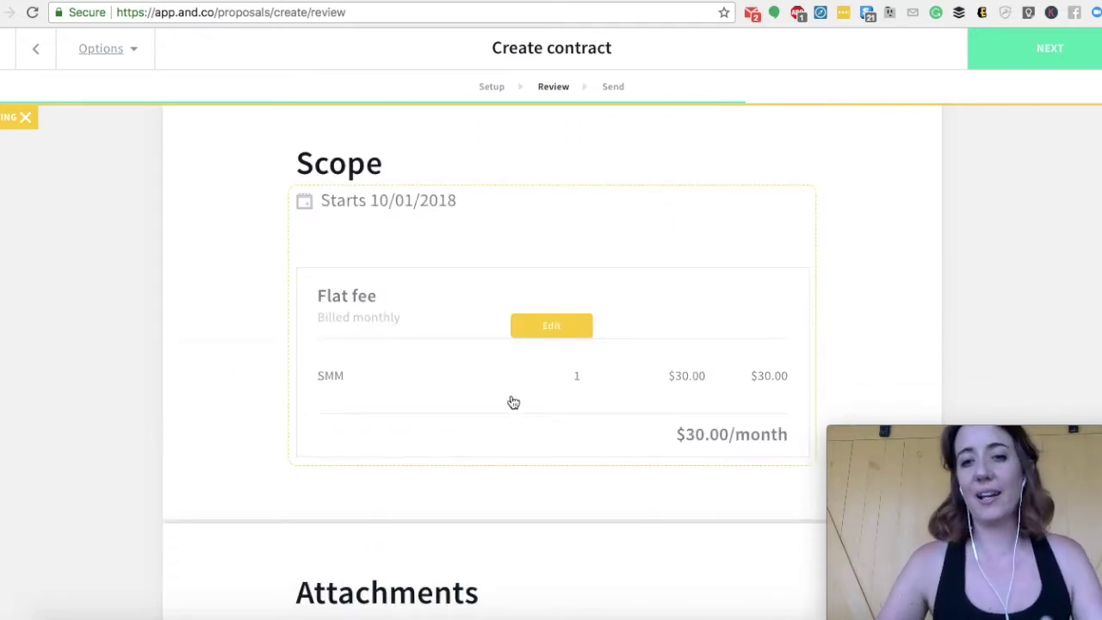
scroll(513, 409, down, 5)
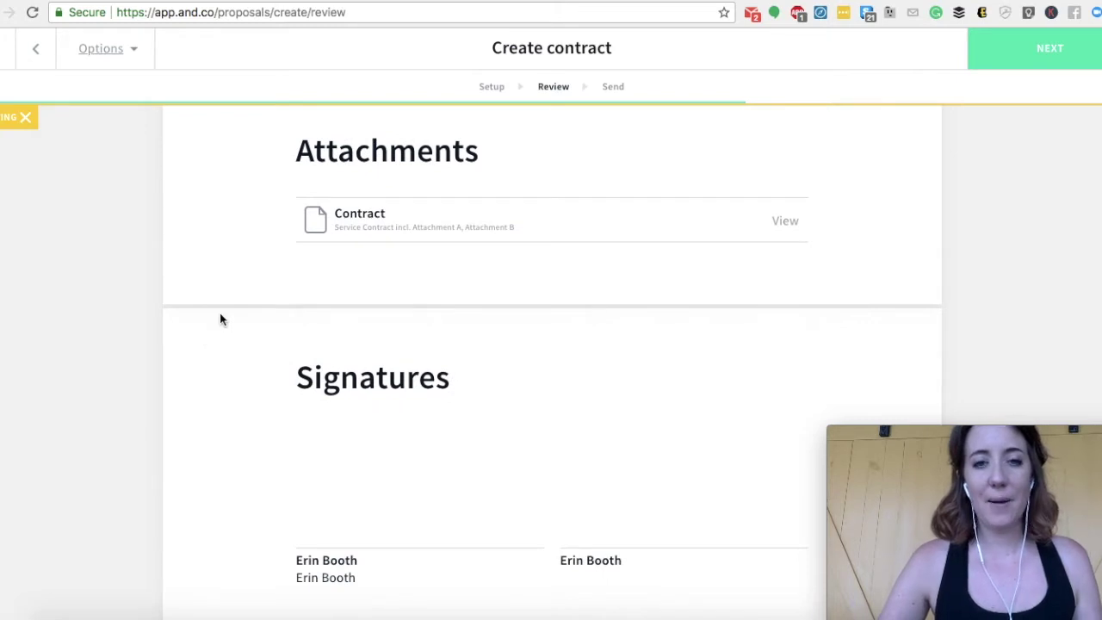
scroll(244, 442, down, 4)
scroll(318, 314, up, 1)
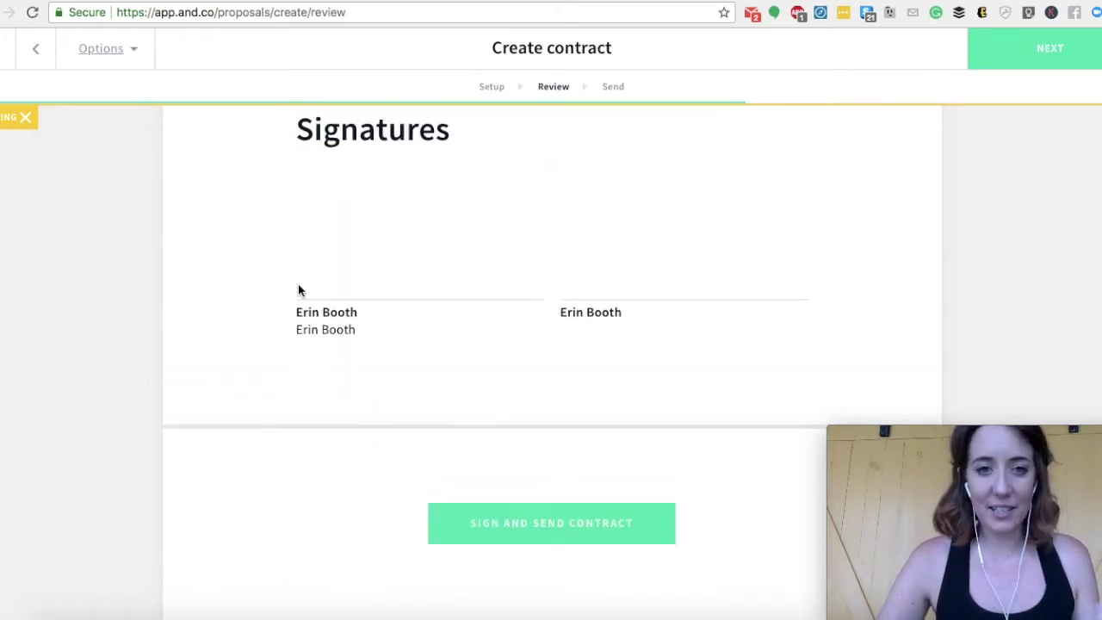
scroll(312, 387, up, 1)
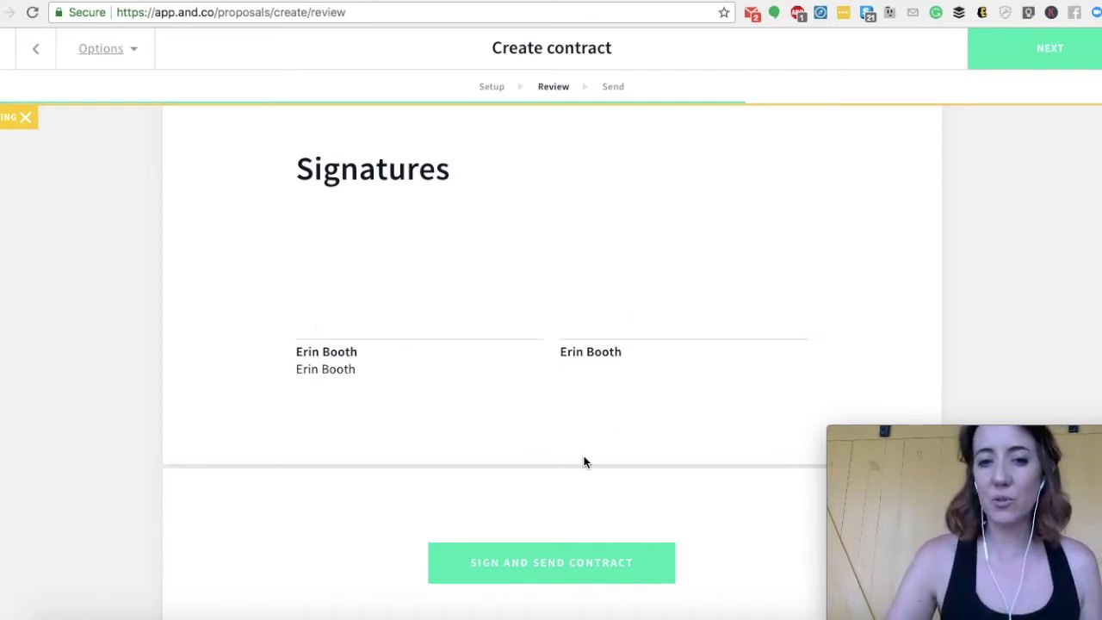
click(537, 573)
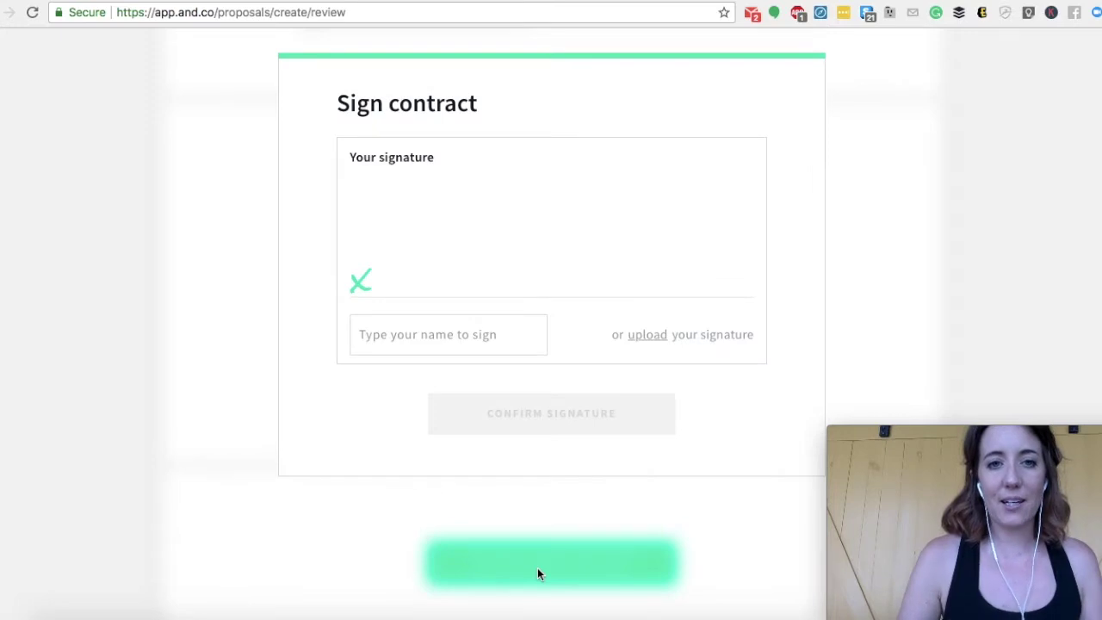
- Type the signer's full name as the signature and confirm it
click(402, 328)
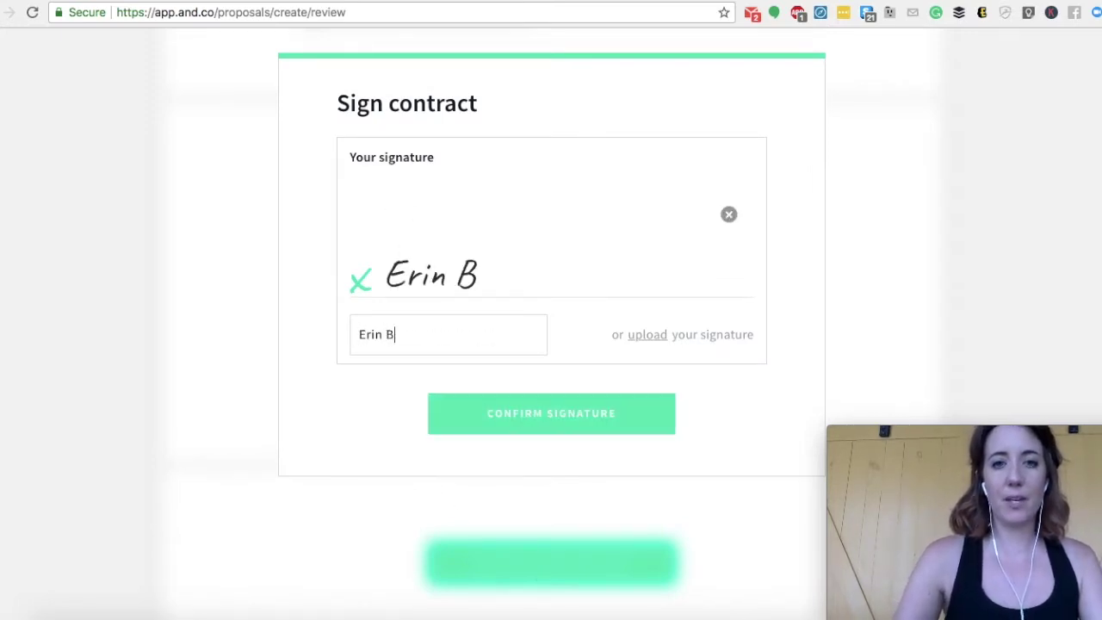
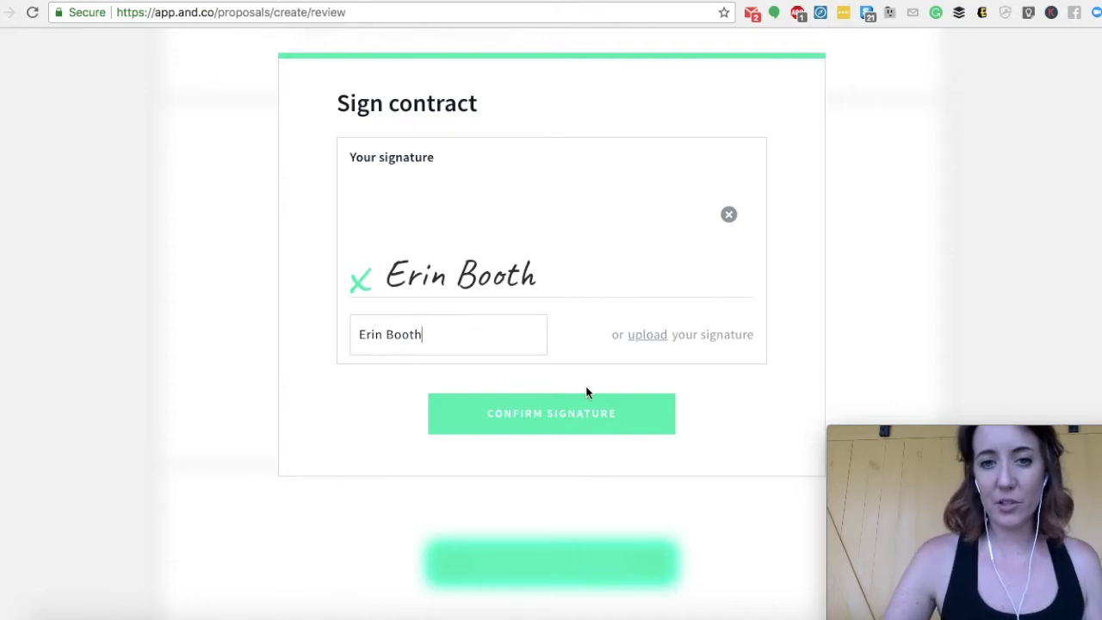
click(586, 397)
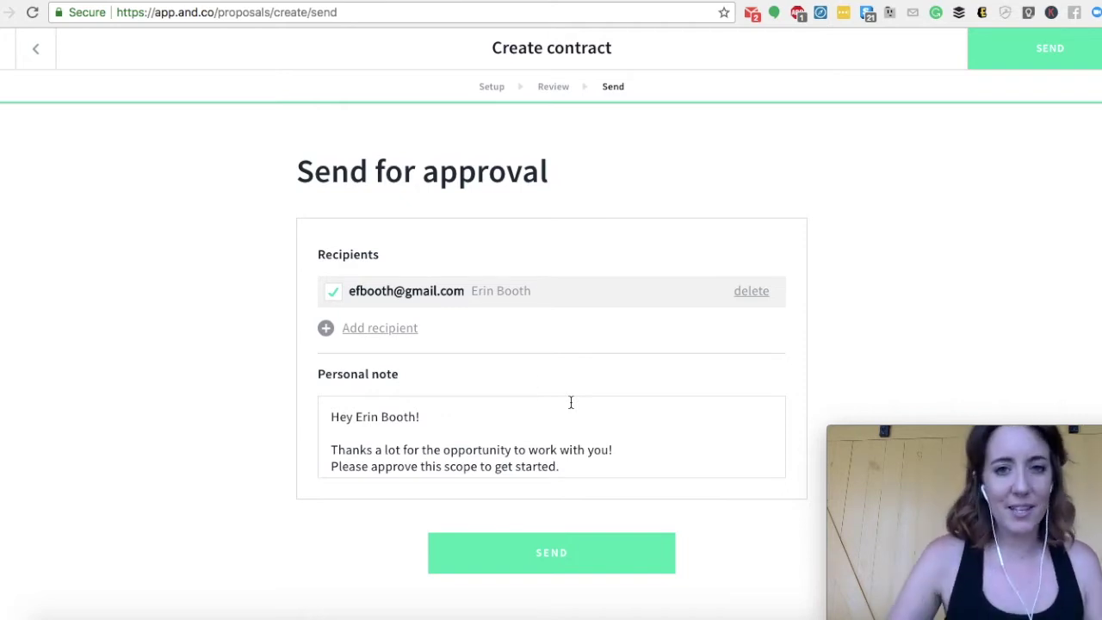
- Add a second recipient row with email and name fields, then scroll toward Send
click(372, 334)
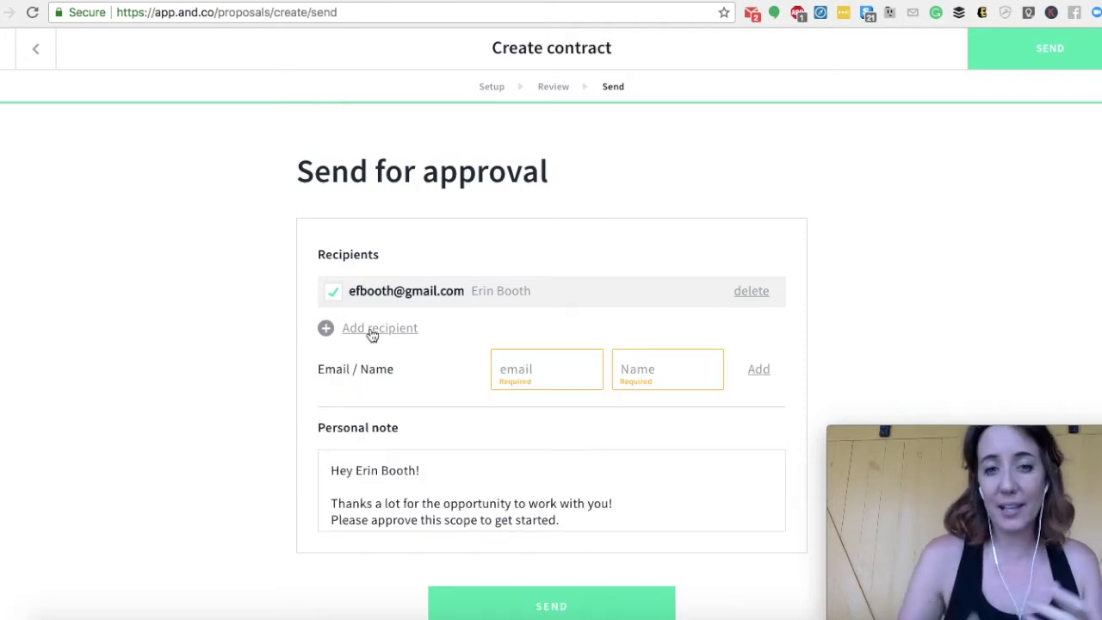
scroll(388, 370, down, 1)
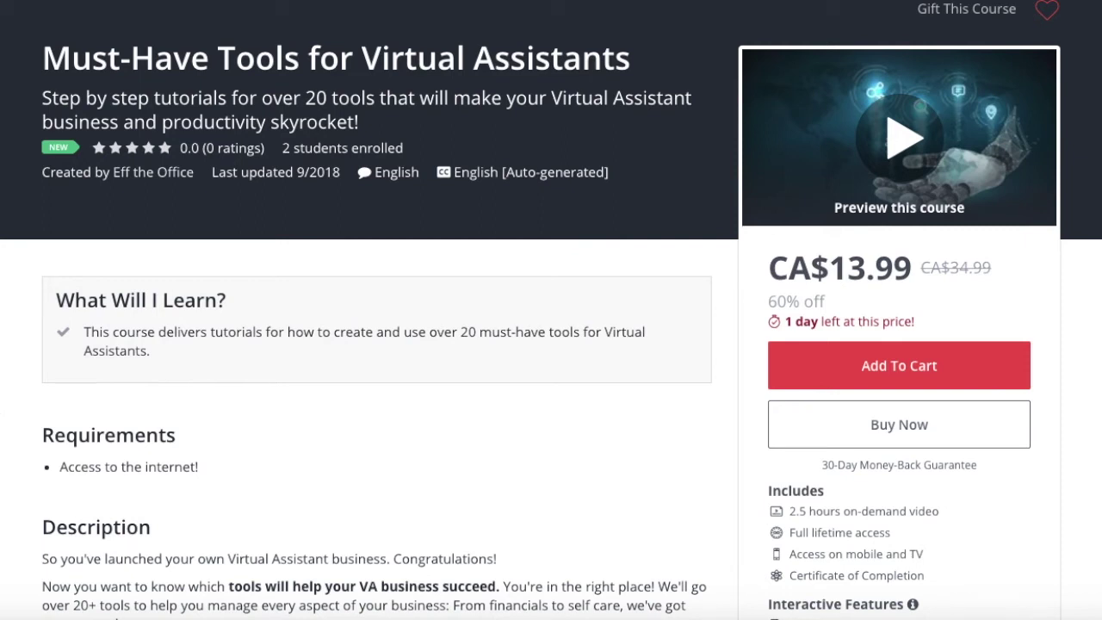
- Scroll down the Must-Have Tools for Virtual Assistants course page to review its CA$13.99 pricing and 22-lecture curriculum
scroll(551, 310, down, 1)
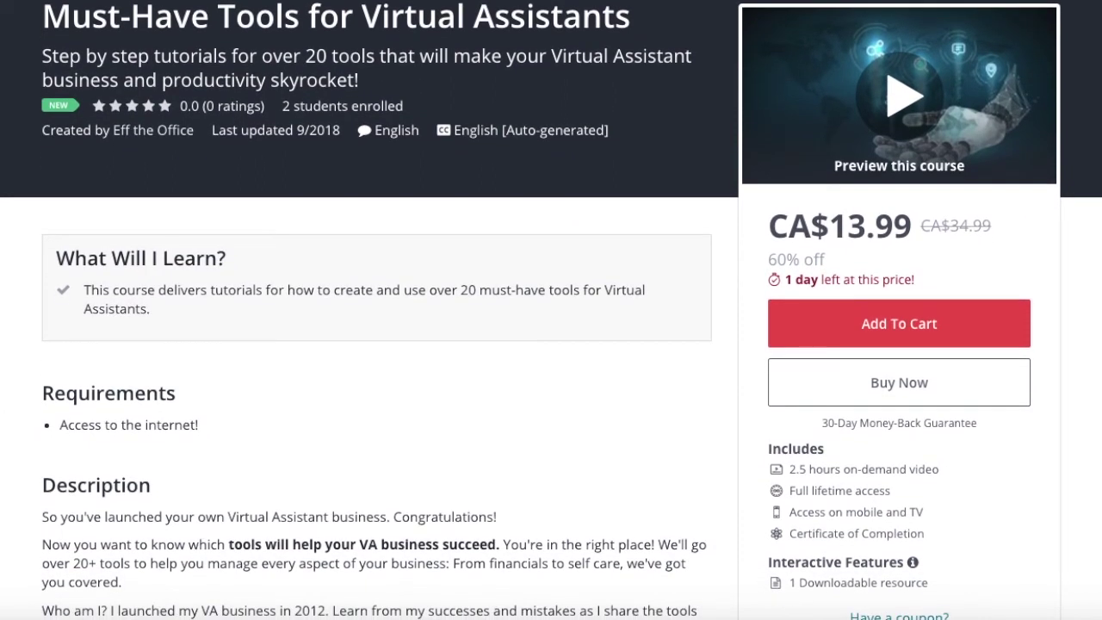
scroll(551, 310, down, 3)
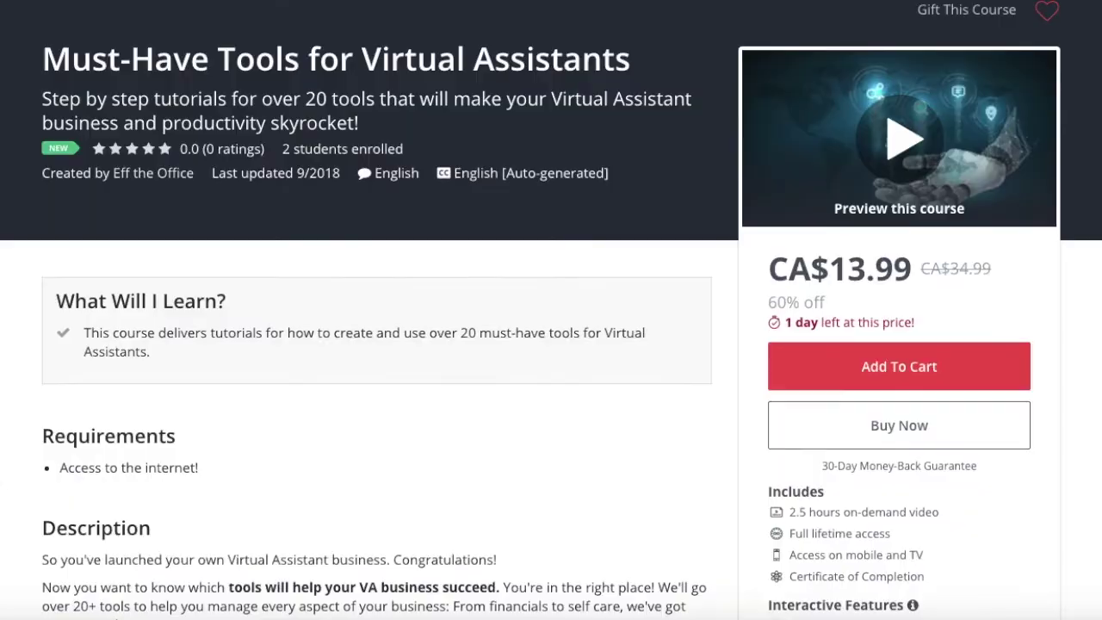
scroll(551, 310, down, 6)
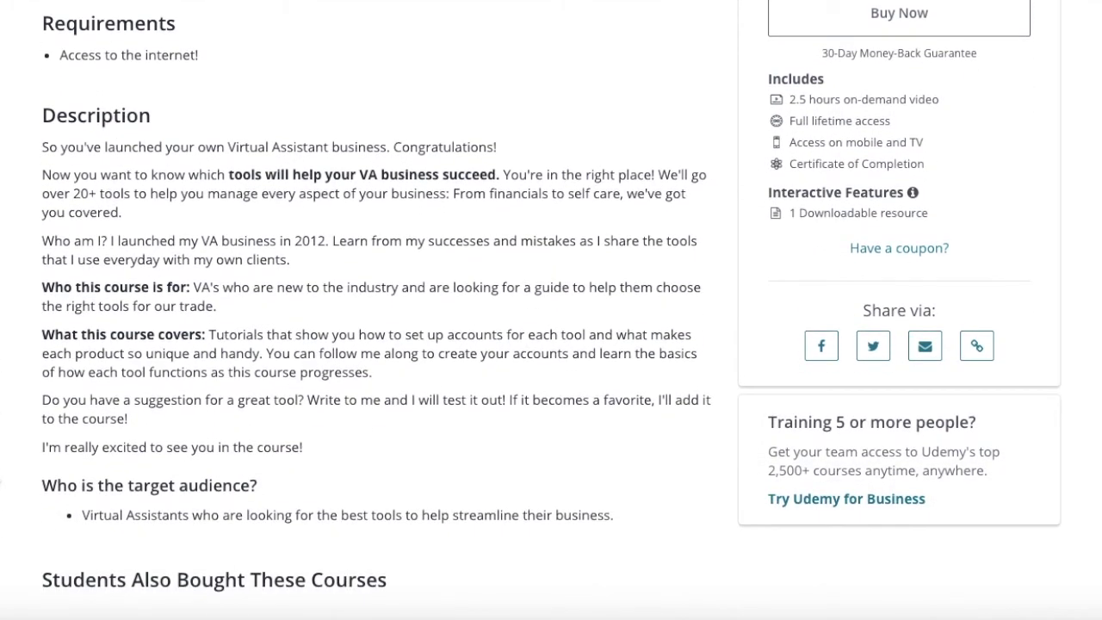
scroll(551, 309, down, 12)
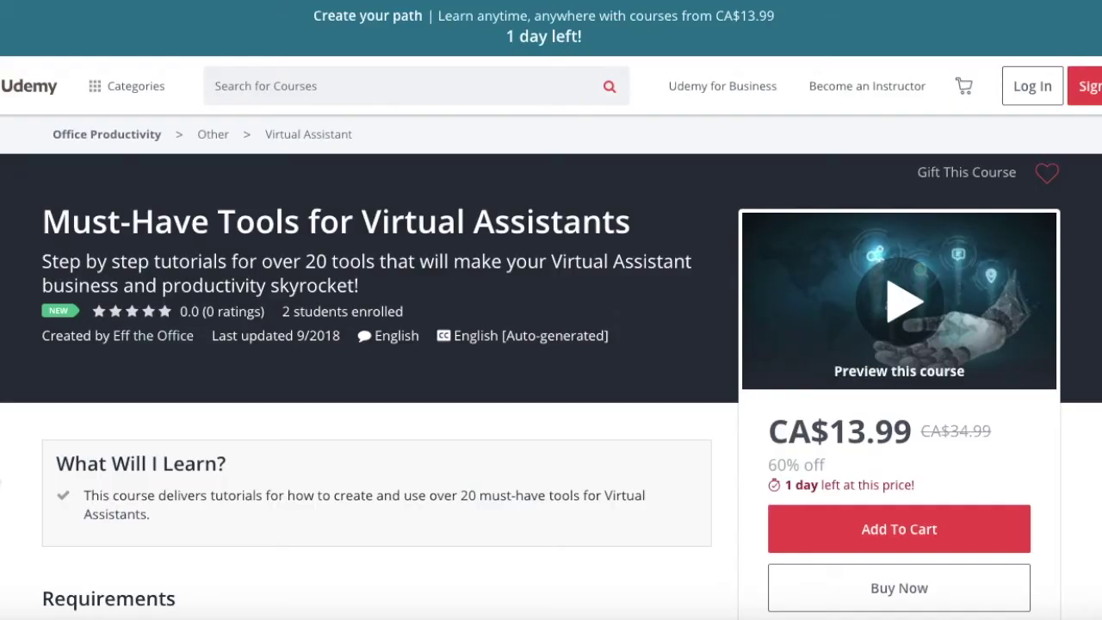
scroll(550, 310, down, 2)
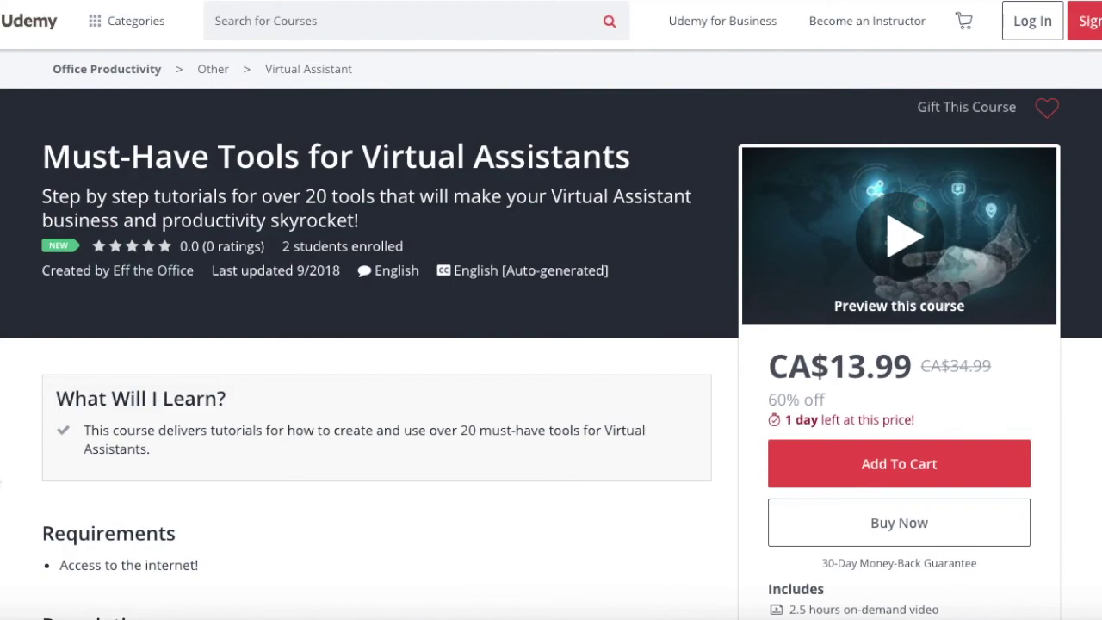
scroll(551, 310, down, 5)
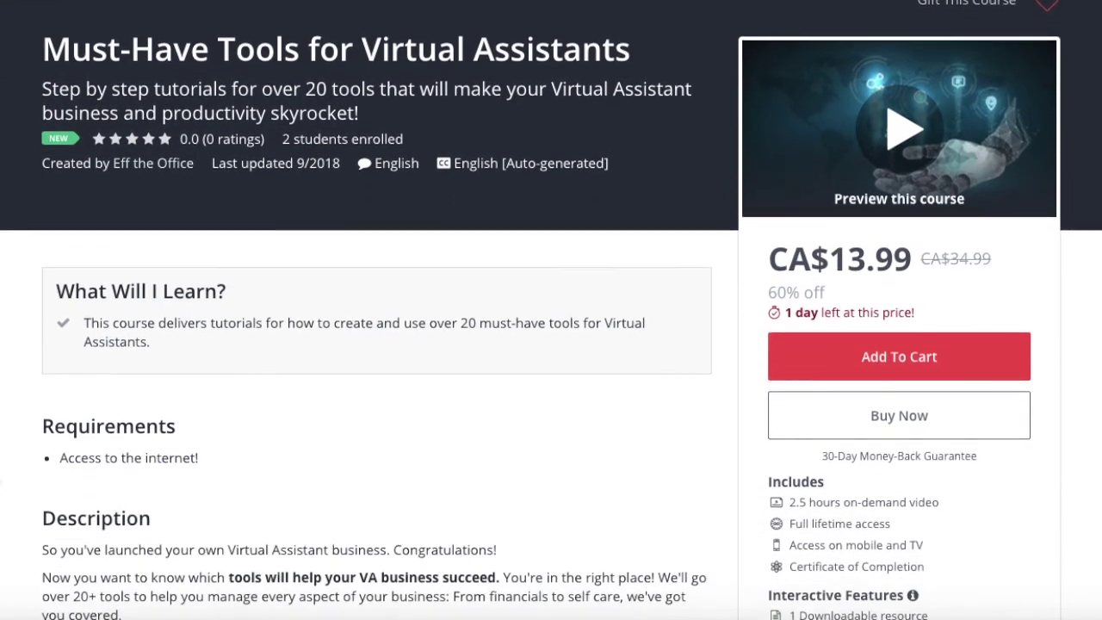
scroll(551, 310, down, 6)
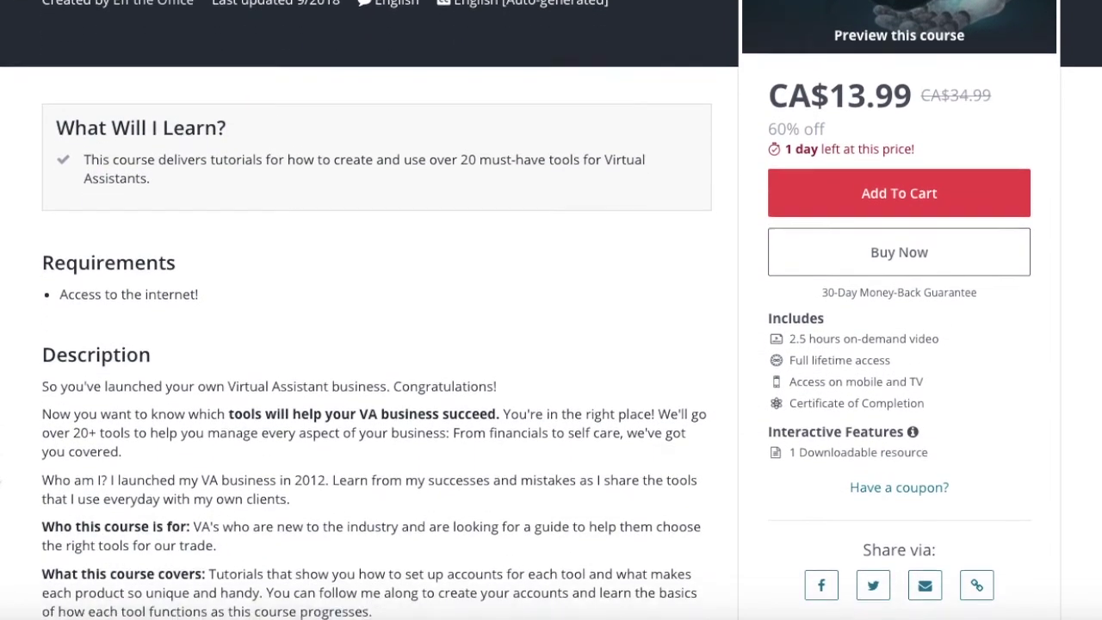